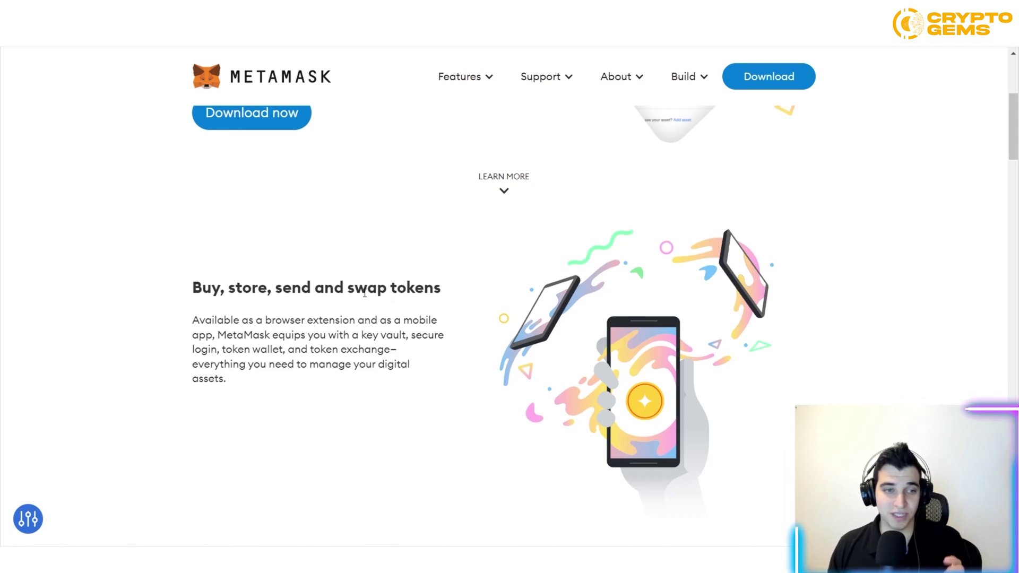
Highlight 'Buy' in the heading, clear it, and scroll to 'Explore blockchain apps'.
{"action": "double_click", "coordinate": [212, 292]}
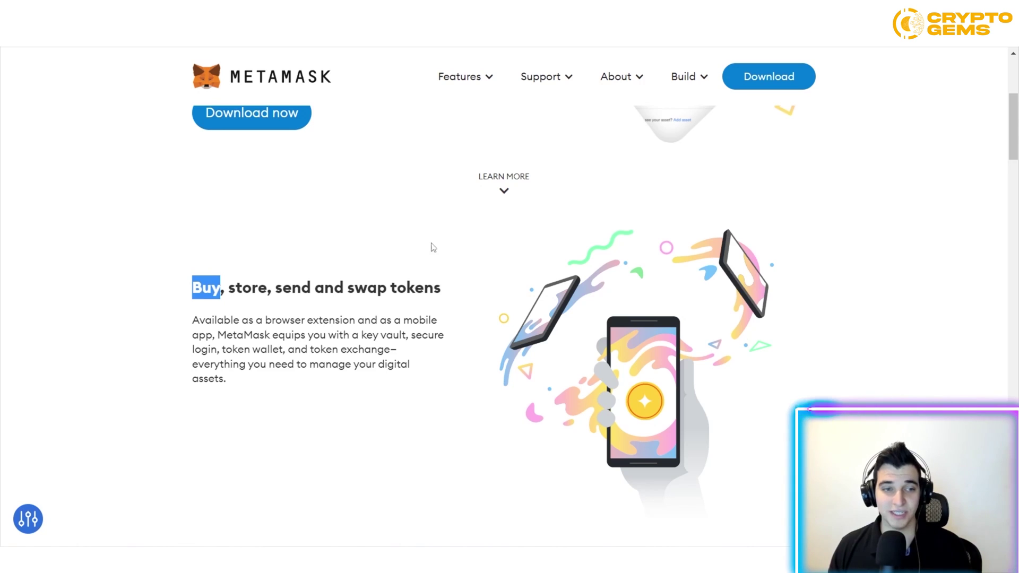
{"action": "scroll", "coordinate": [277, 210], "scroll_direction": "down", "scroll_amount": 3}
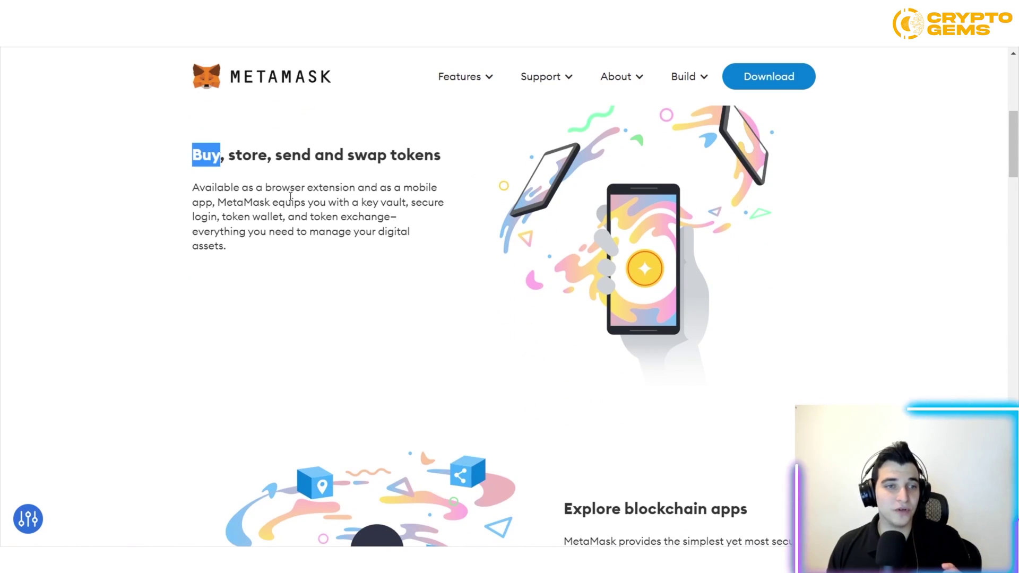
{"action": "left_click", "coordinate": [316, 191]}
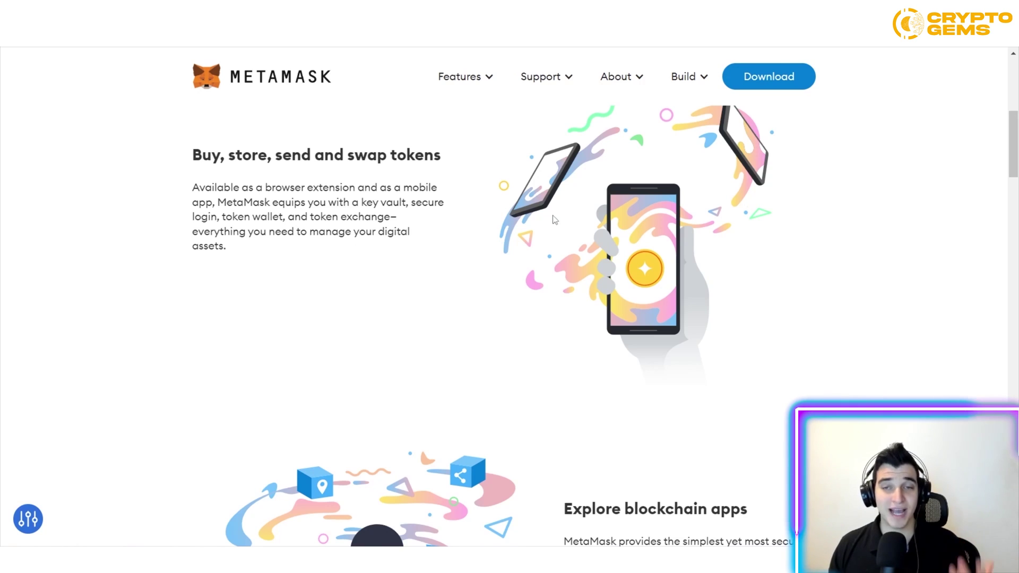
{"action": "scroll", "coordinate": [689, 169], "scroll_direction": "up", "scroll_amount": 1}
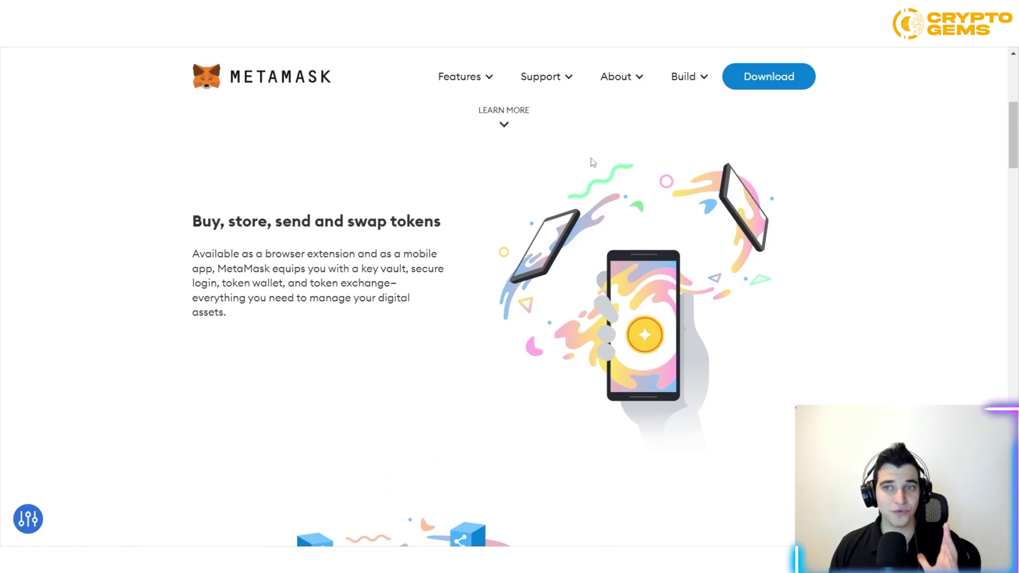
{"action": "scroll", "coordinate": [637, 175], "scroll_direction": "down", "scroll_amount": 3}
{"action": "scroll", "coordinate": [610, 181], "scroll_direction": "down", "scroll_amount": 3}
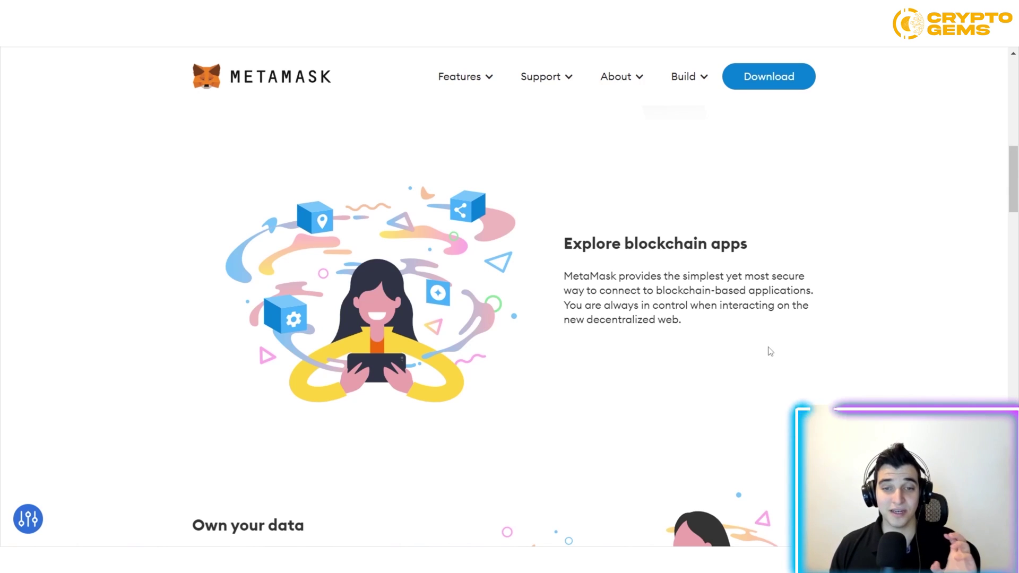
Scroll the home page down to 'Own your data', just above the dark fox section.
{"action": "scroll", "coordinate": [767, 334], "scroll_direction": "down", "scroll_amount": 1}
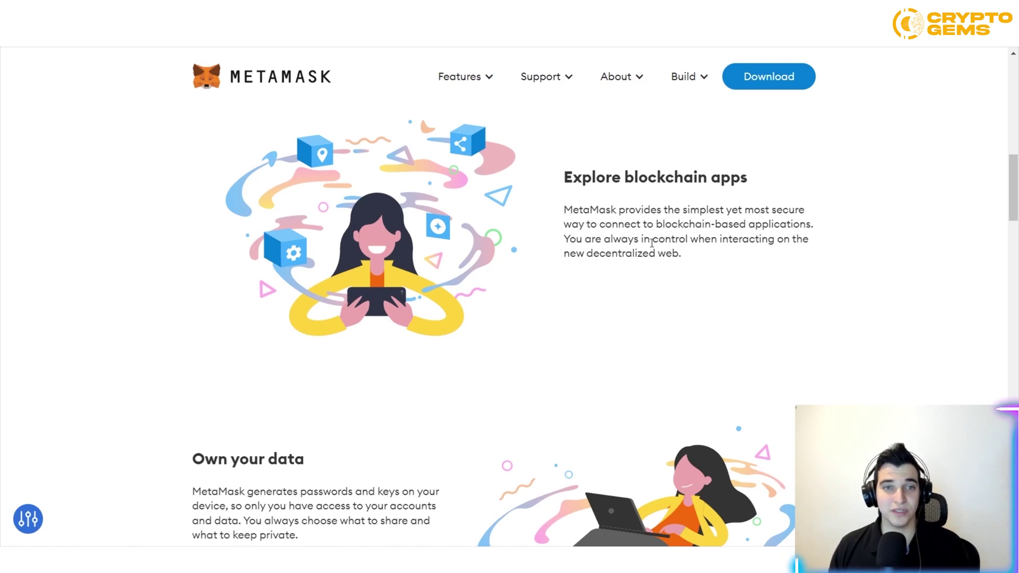
{"action": "scroll", "coordinate": [651, 243], "scroll_direction": "down", "scroll_amount": 2}
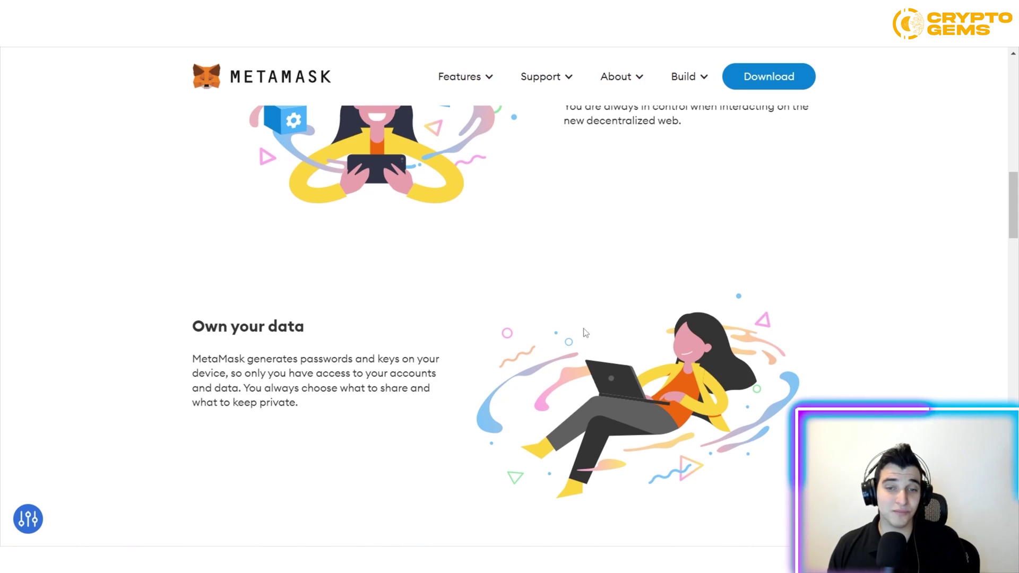
{"action": "scroll", "coordinate": [573, 329], "scroll_direction": "down", "scroll_amount": 3}
{"action": "scroll", "coordinate": [613, 297], "scroll_direction": "up", "scroll_amount": 1}
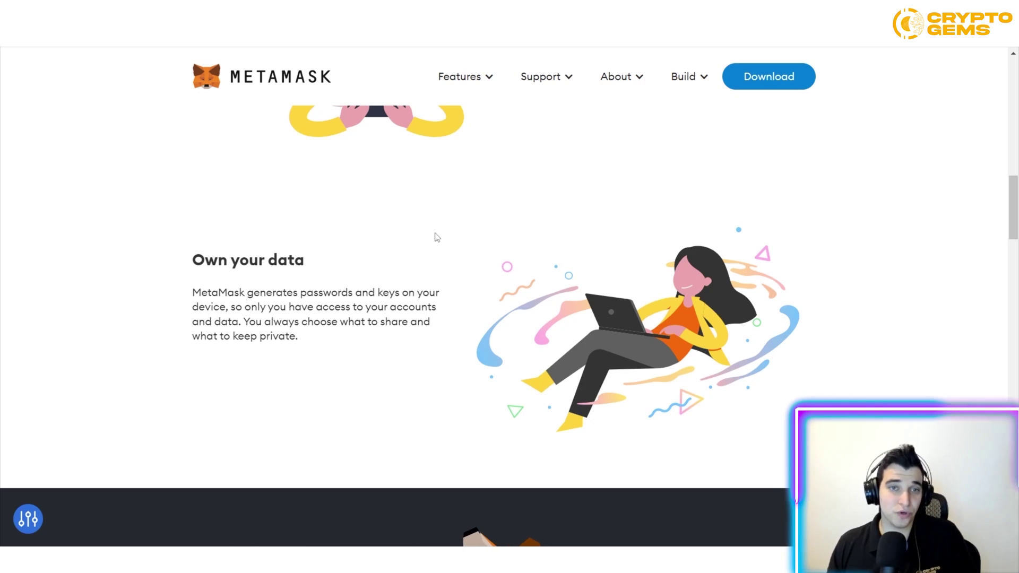
{"action": "scroll", "coordinate": [670, 210], "scroll_direction": "down", "scroll_amount": 2}
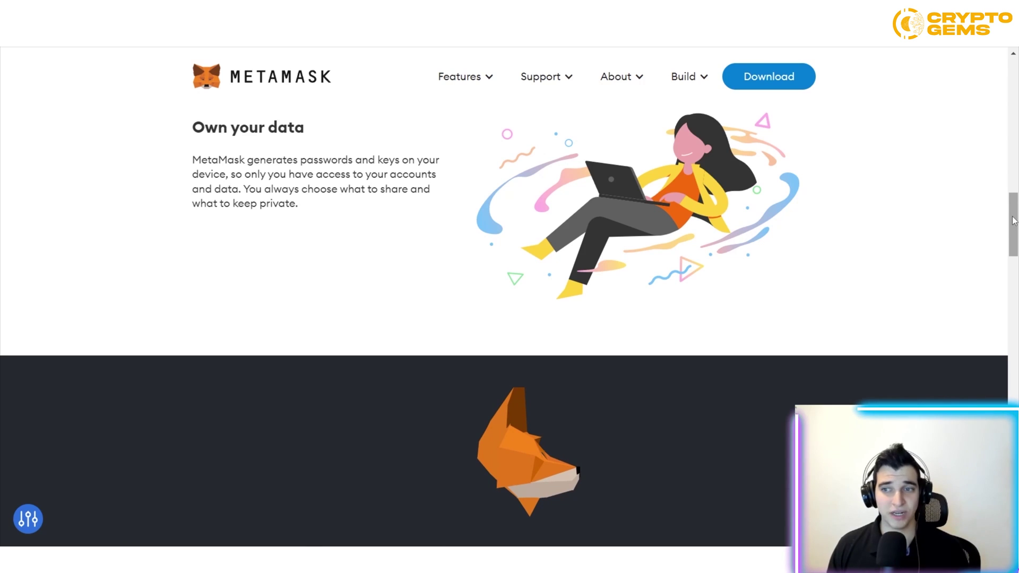
Drag down to the apps section and highlight the words 'crypto gamers'.
{"action": "left_click_drag", "start_coordinate": [1013, 221], "coordinate": [1001, 352]}
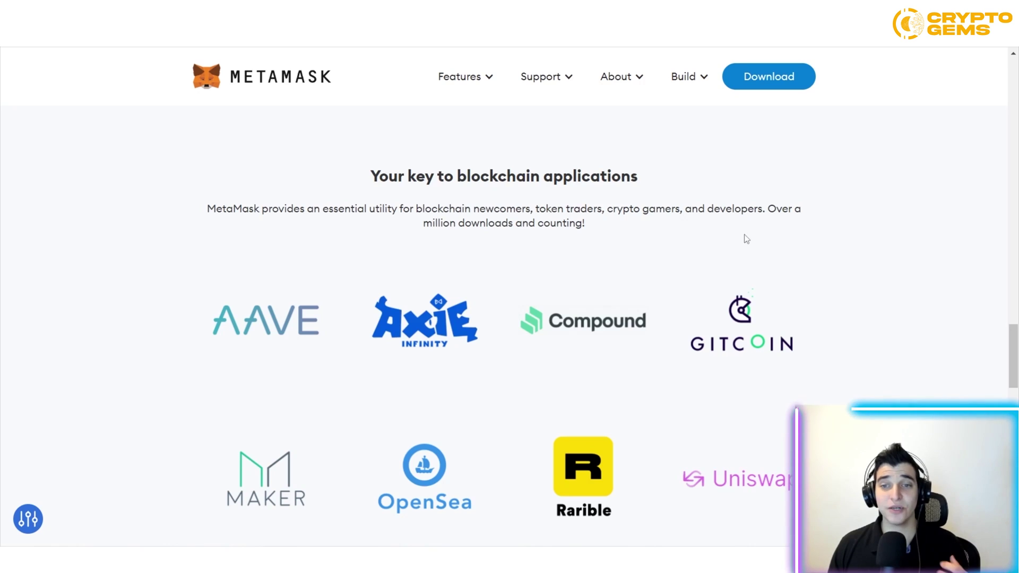
{"action": "left_click_drag", "start_coordinate": [607, 209], "coordinate": [680, 212]}
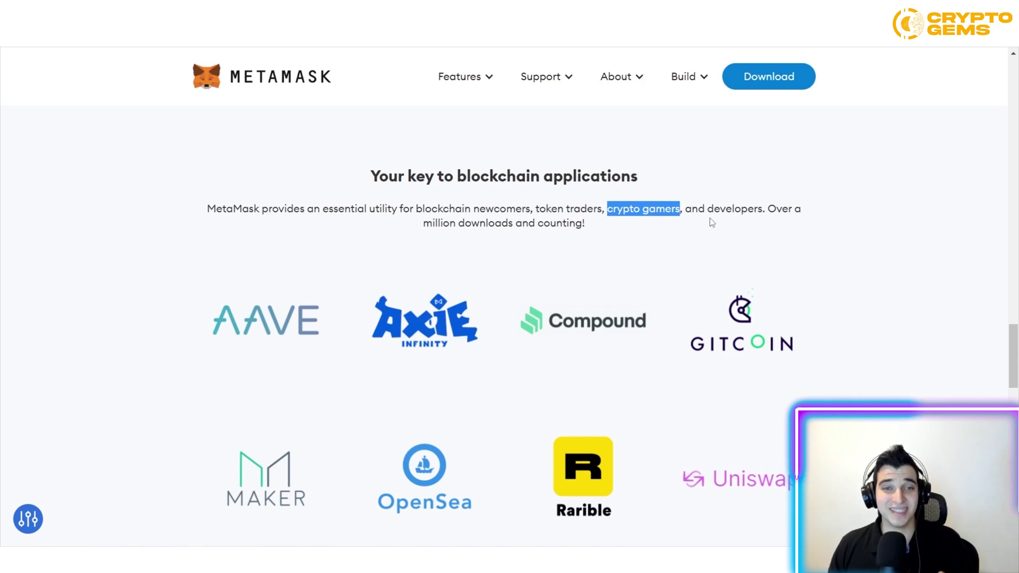
{"action": "scroll", "coordinate": [817, 229], "scroll_direction": "up", "scroll_amount": 2}
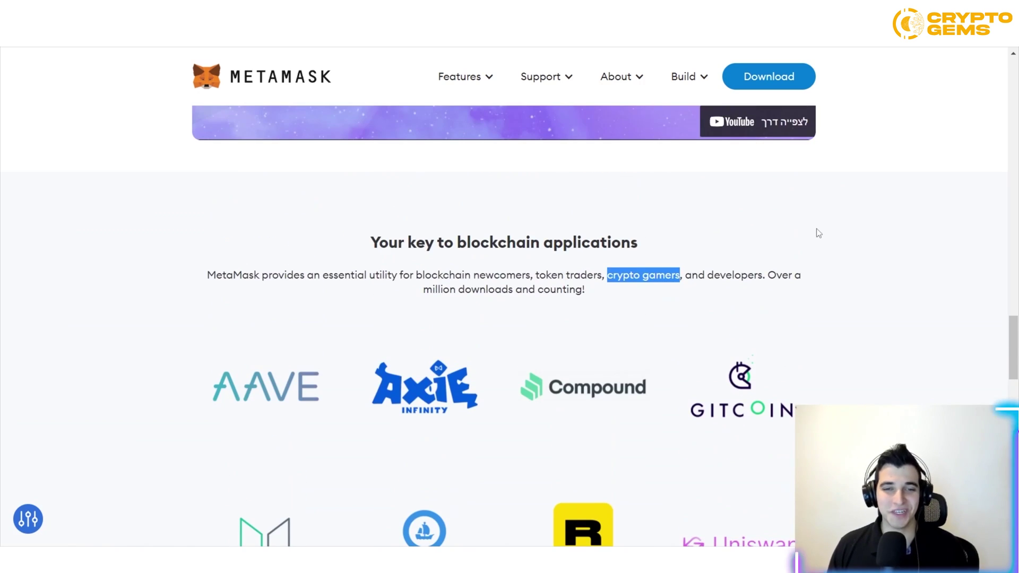
Scroll down to the Developers section and show the Support menu's FAQs, Get Support and Community.
{"action": "scroll", "coordinate": [817, 229], "scroll_direction": "down", "scroll_amount": 1}
{"action": "scroll", "coordinate": [817, 231], "scroll_direction": "down", "scroll_amount": 4}
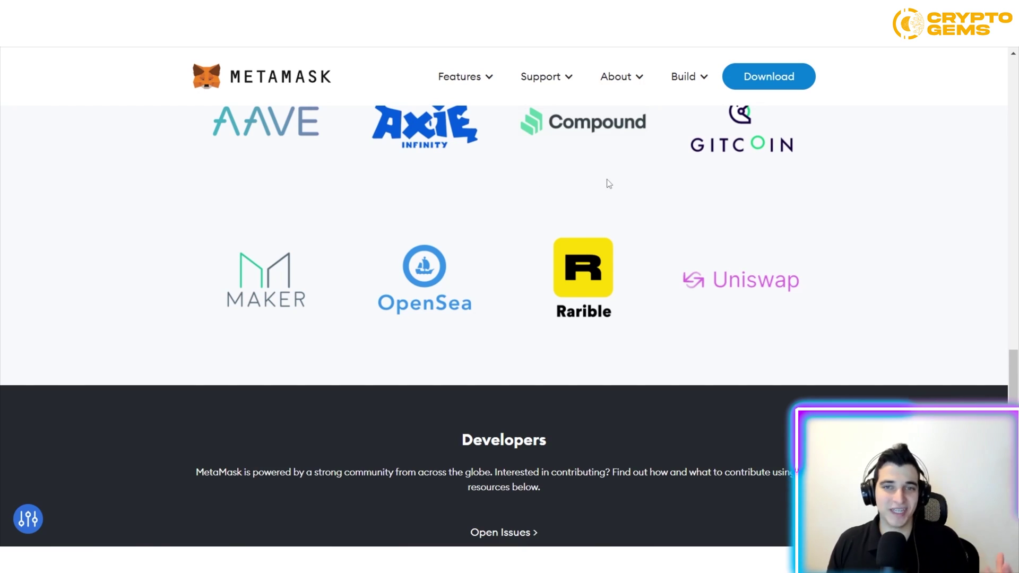
{"action": "scroll", "coordinate": [586, 171], "scroll_direction": "down", "scroll_amount": 3}
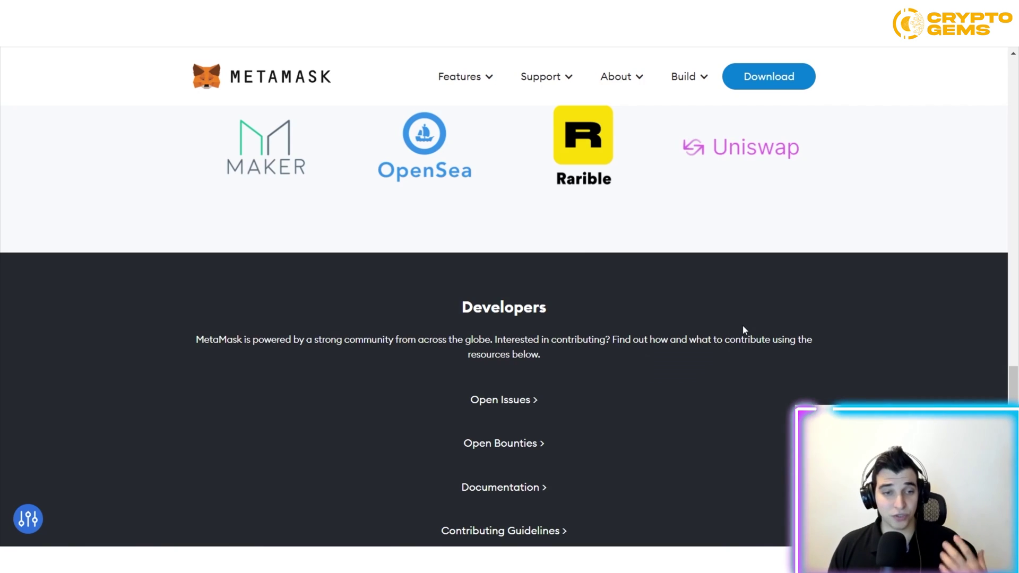
{"action": "scroll", "coordinate": [723, 230], "scroll_direction": "down", "scroll_amount": 3}
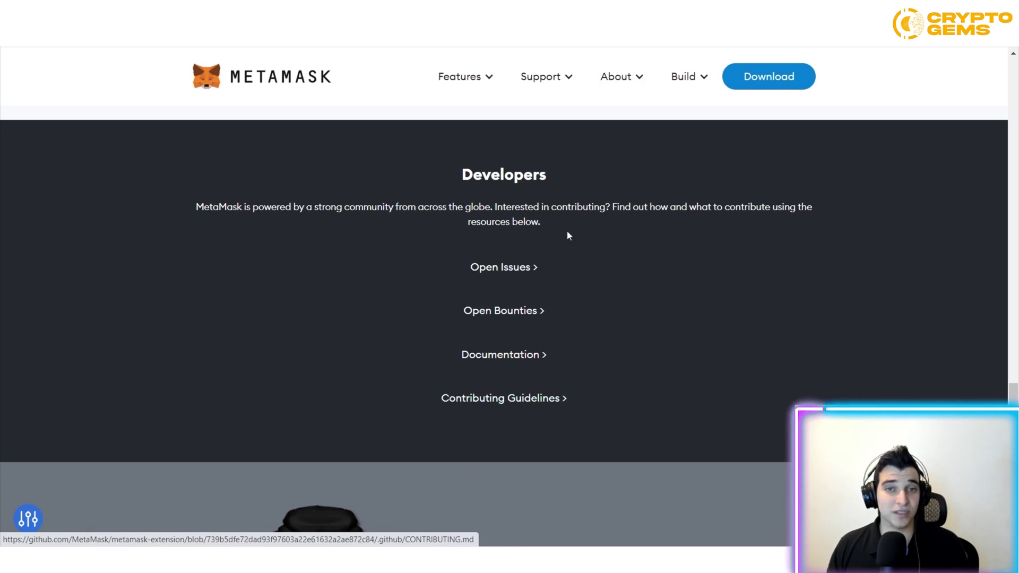
{"action": "mouse_move", "coordinate": [542, 79]}
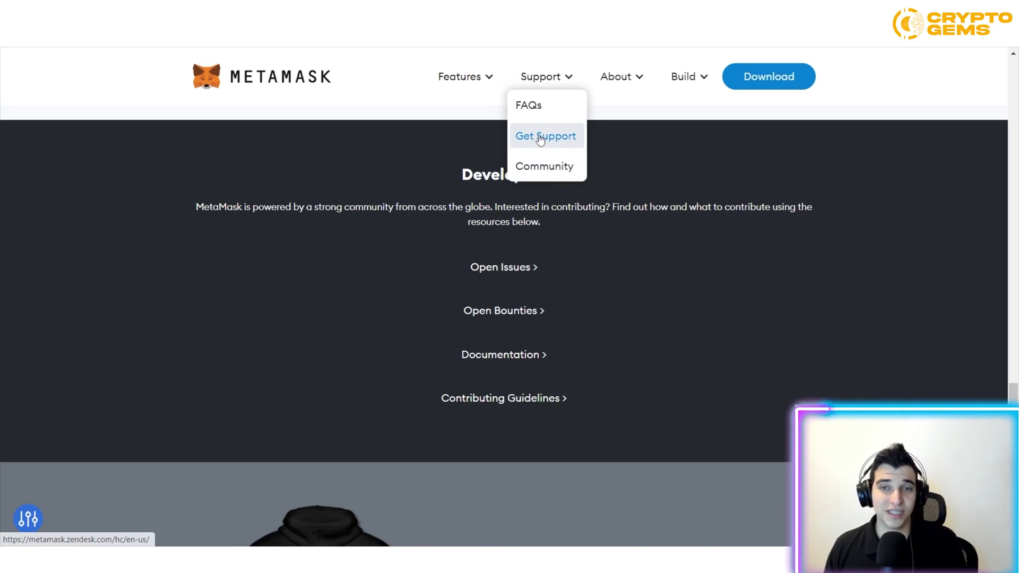
Open Support > FAQs and read the answer on installing MetaMask.
{"action": "left_click", "coordinate": [533, 108]}
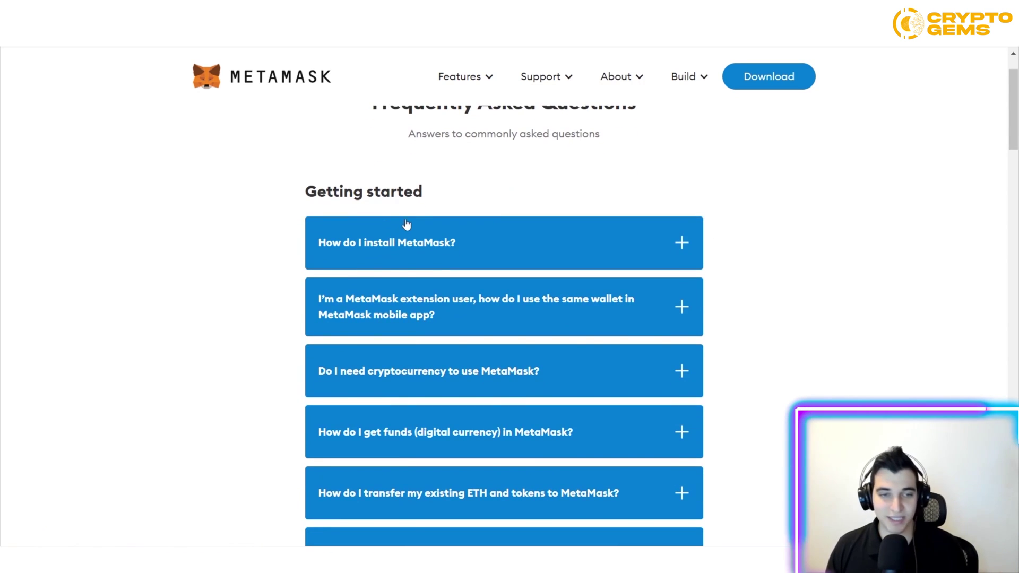
{"action": "left_click", "coordinate": [496, 248]}
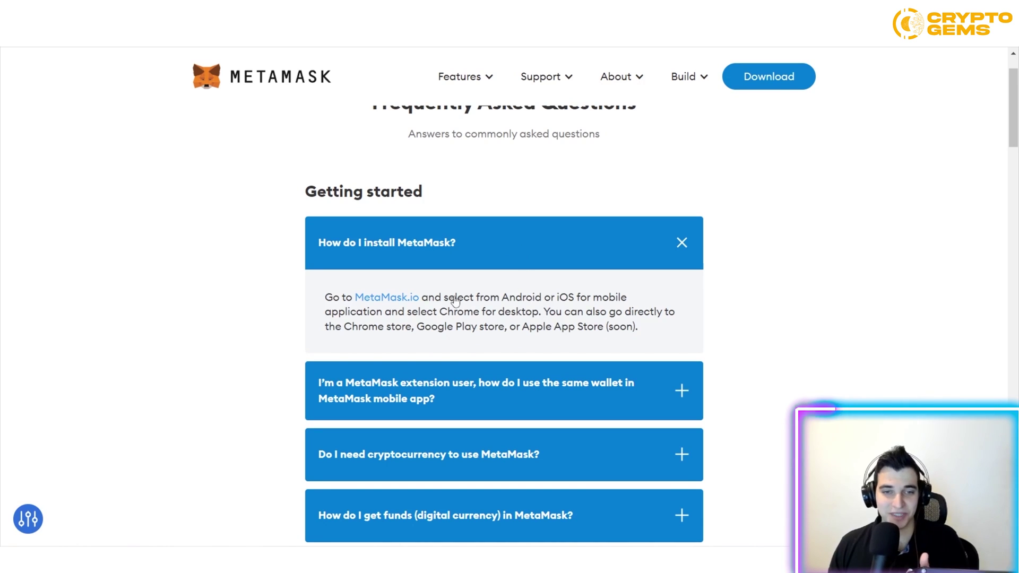
{"action": "left_click", "coordinate": [679, 241]}
{"action": "scroll", "coordinate": [544, 304], "scroll_direction": "down", "scroll_amount": 1}
Read the 'Do I need cryptocurrency' answer, then return to the home page top.
{"action": "left_click", "coordinate": [545, 306]}
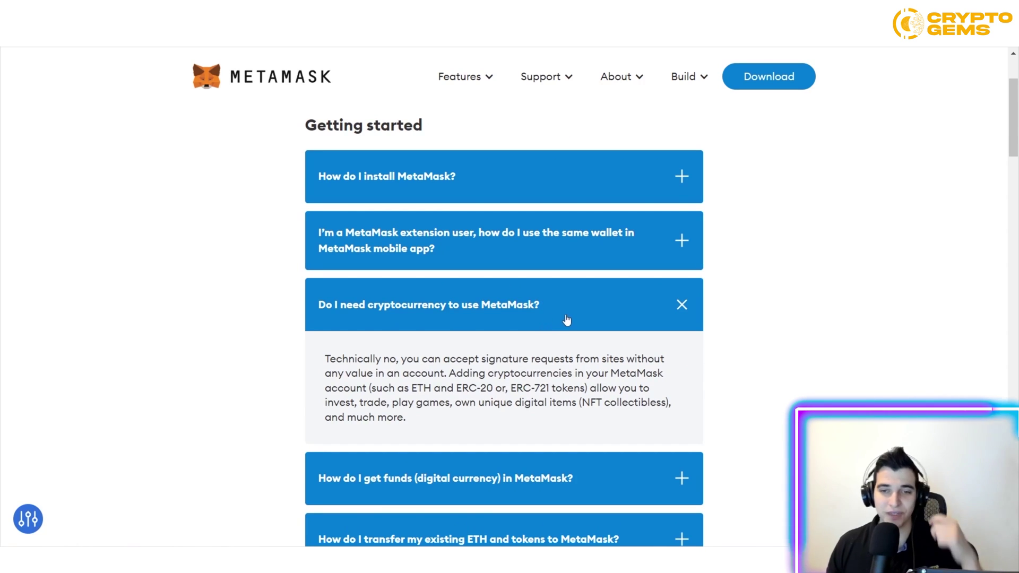
{"action": "right_click", "coordinate": [656, 310]}
{"action": "left_click", "coordinate": [628, 309]}
{"action": "left_click", "coordinate": [625, 304]}
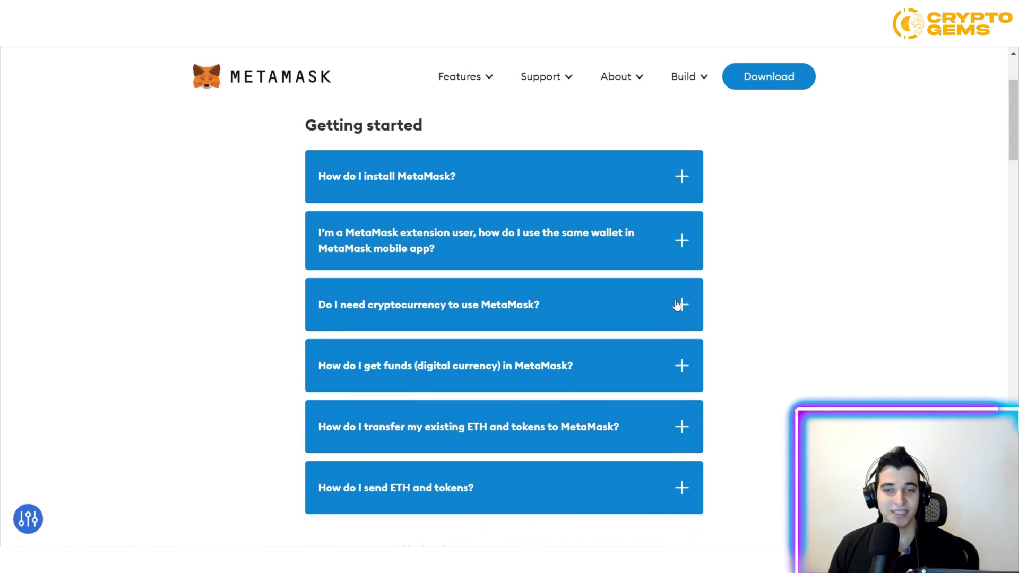
{"action": "left_click", "coordinate": [673, 305]}
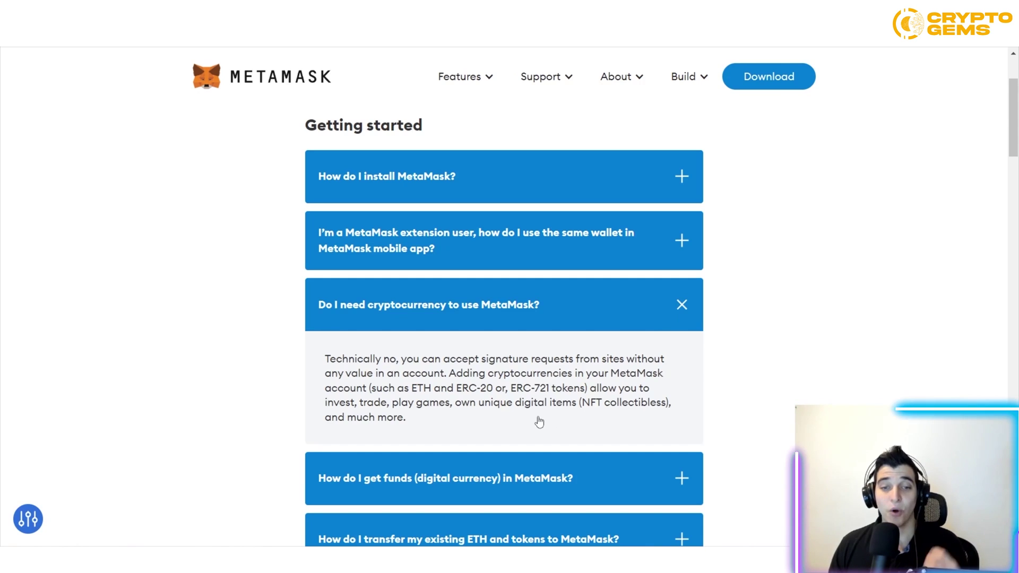
{"action": "left_click", "coordinate": [682, 306]}
{"action": "scroll", "coordinate": [198, 121], "scroll_direction": "up", "scroll_amount": 1}
{"action": "left_click", "coordinate": [267, 77]}
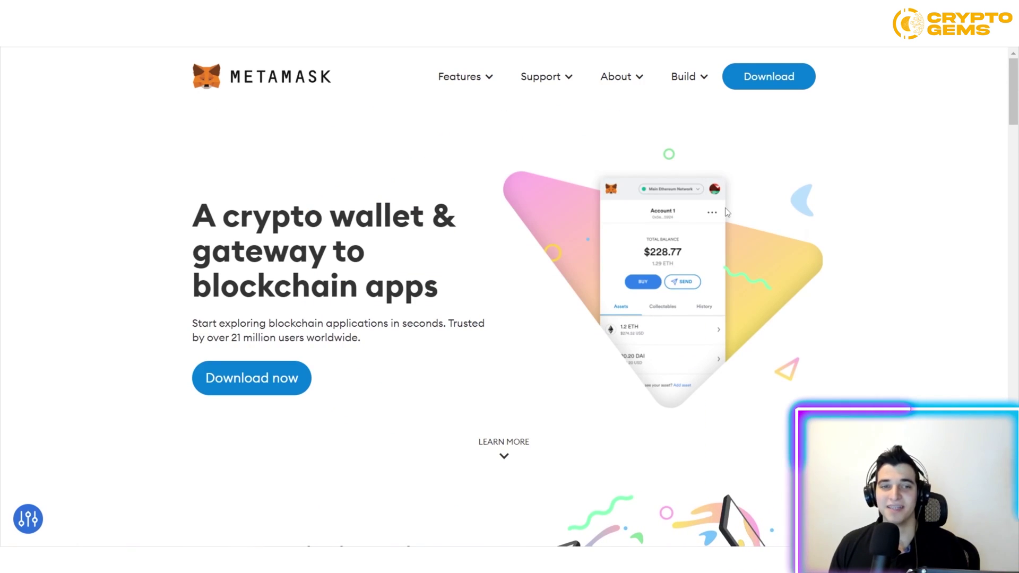
Scroll the home page down and back to the top, then show the Build menu options.
{"action": "scroll", "coordinate": [844, 151], "scroll_direction": "down", "scroll_amount": 8}
{"action": "scroll", "coordinate": [851, 151], "scroll_direction": "down", "scroll_amount": 7}
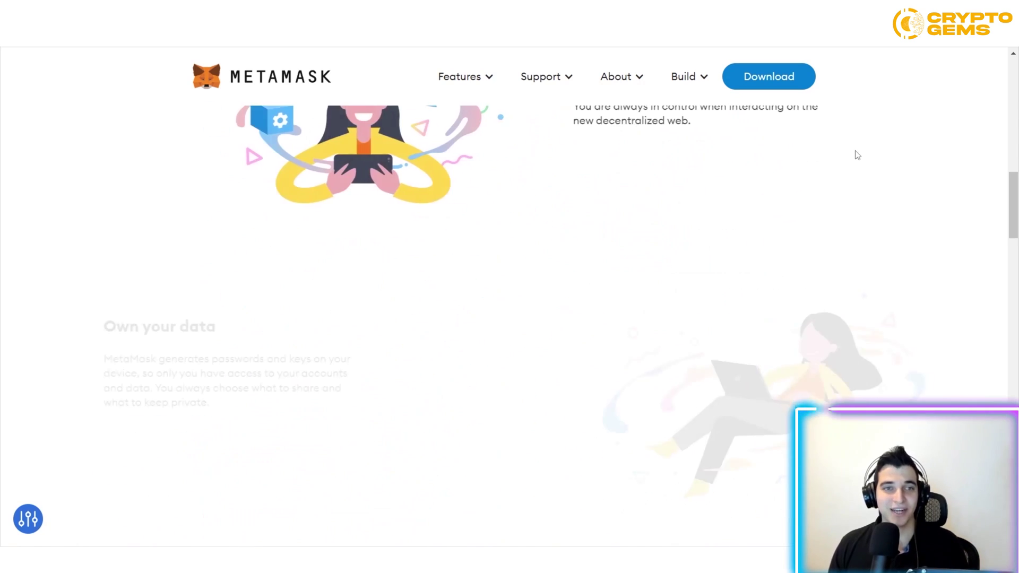
{"action": "scroll", "coordinate": [731, 190], "scroll_direction": "down", "scroll_amount": 10}
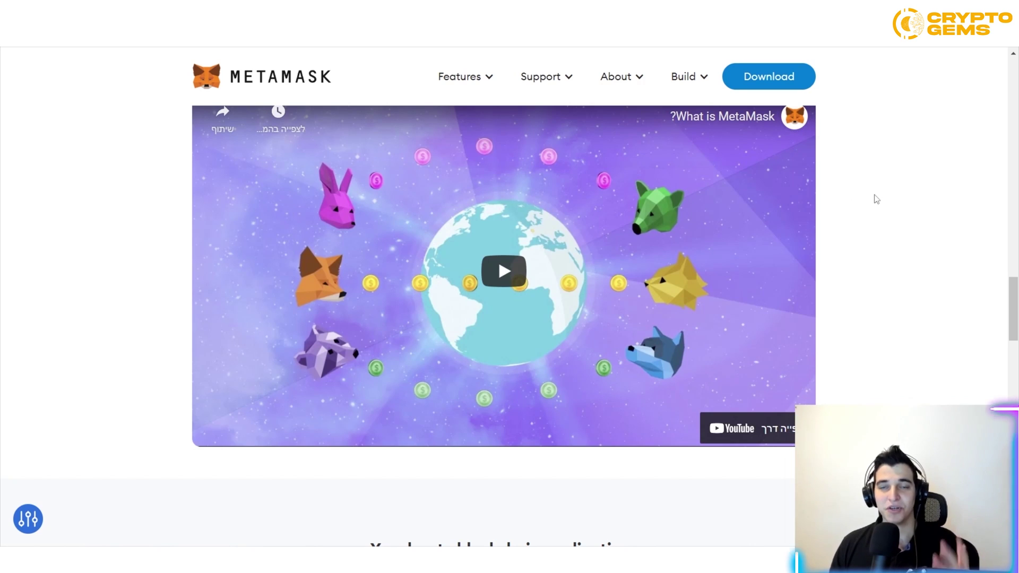
{"action": "scroll", "coordinate": [876, 199], "scroll_direction": "up", "scroll_amount": 10}
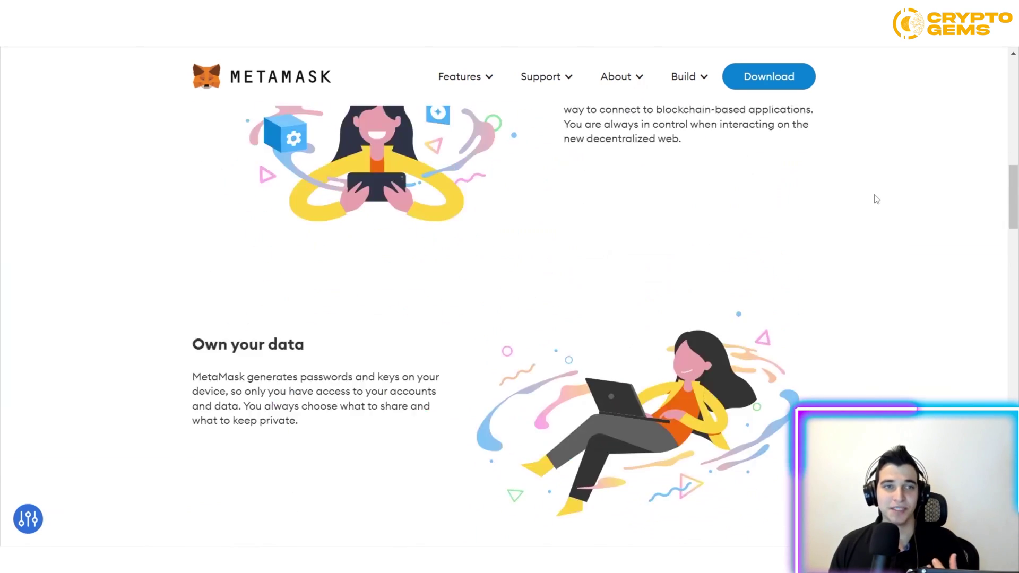
{"action": "scroll", "coordinate": [876, 199], "scroll_direction": "up", "scroll_amount": 6}
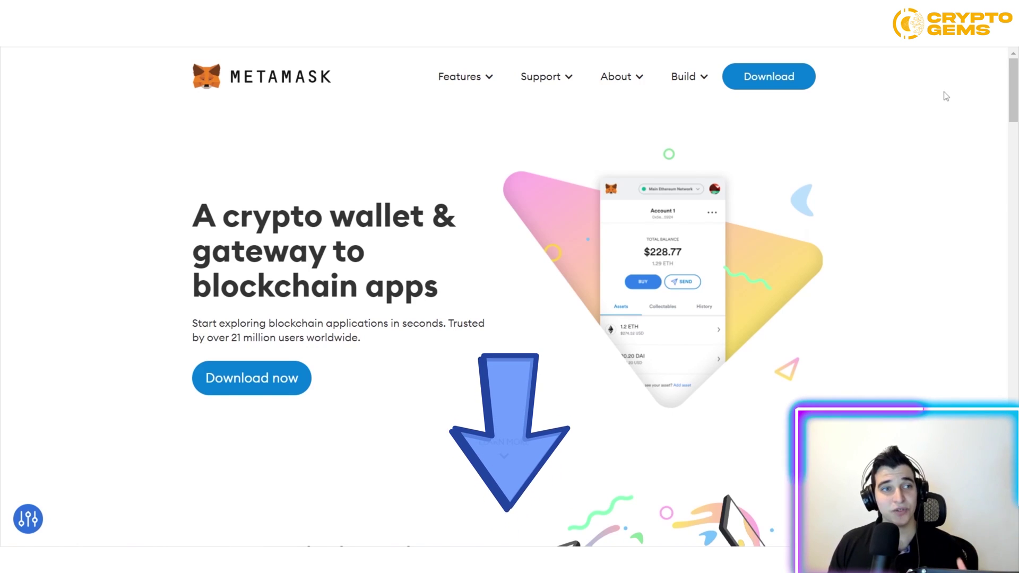
{"action": "scroll", "coordinate": [936, 96], "scroll_direction": "down", "scroll_amount": 8}
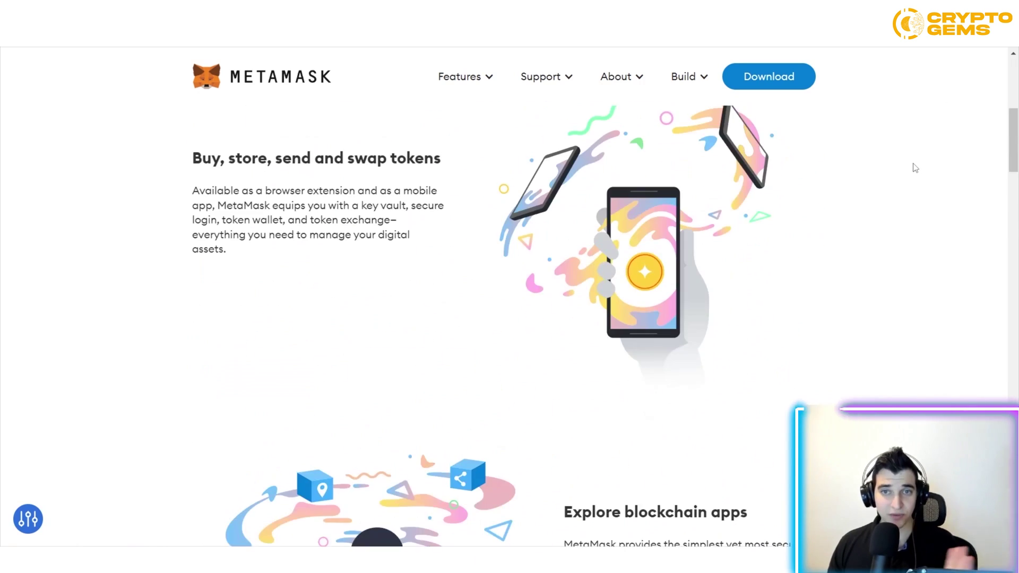
{"action": "scroll", "coordinate": [912, 166], "scroll_direction": "up", "scroll_amount": 8}
{"action": "mouse_move", "coordinate": [698, 84]}
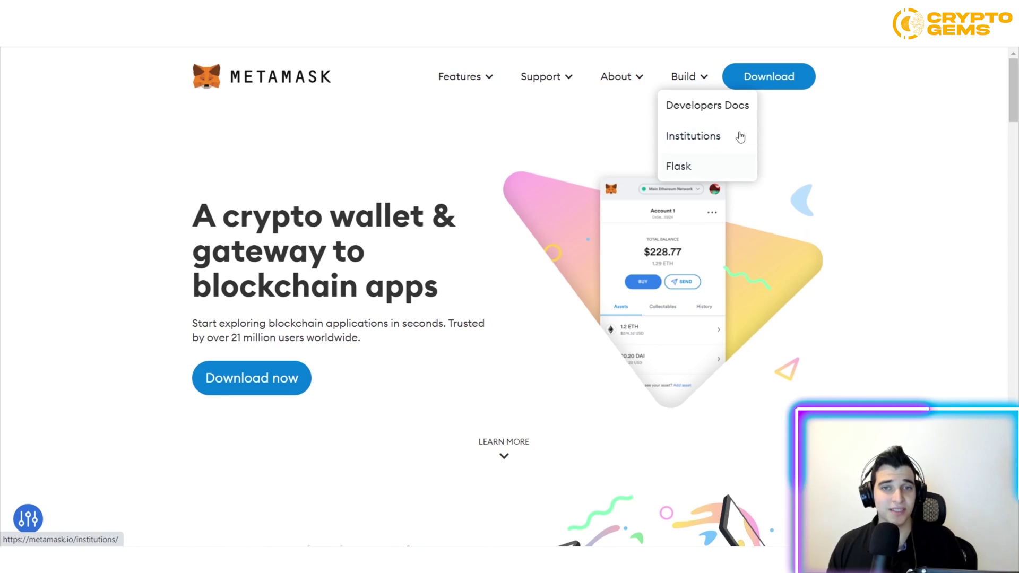
Open the Team page from the About menu.
{"action": "mouse_move", "coordinate": [624, 88]}
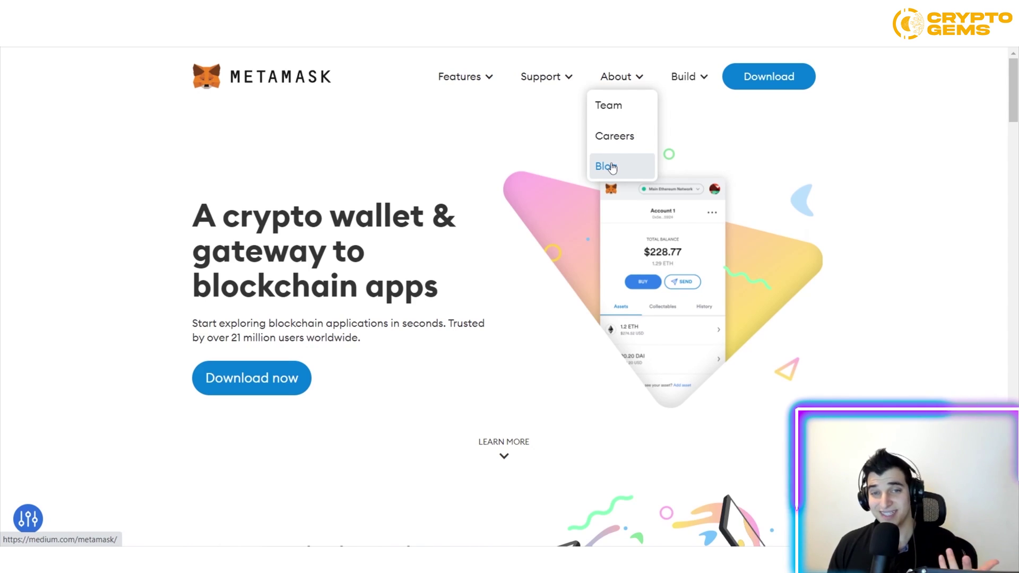
{"action": "left_click", "coordinate": [614, 109]}
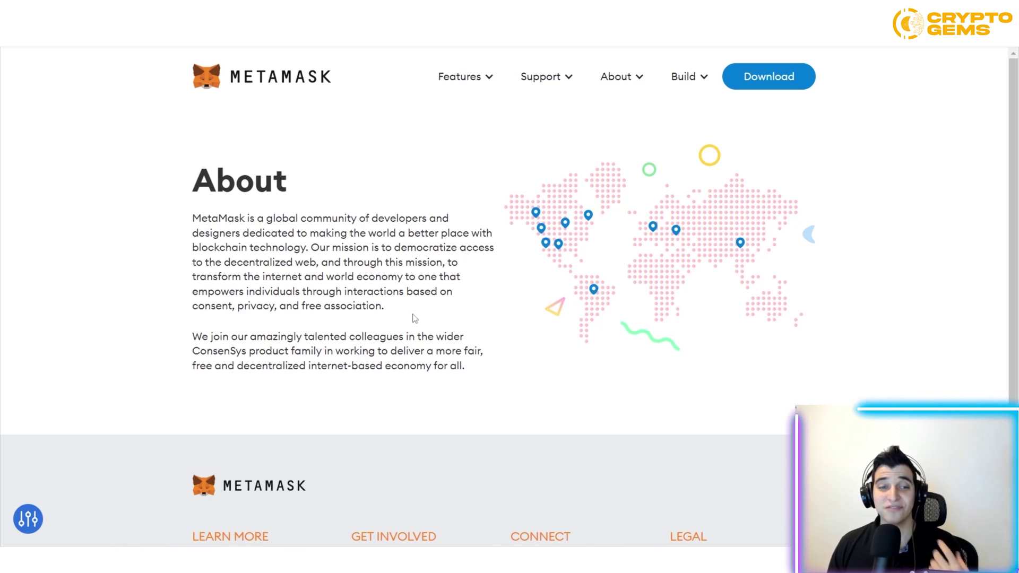
{"action": "scroll", "coordinate": [569, 237], "scroll_direction": "down", "scroll_amount": 1}
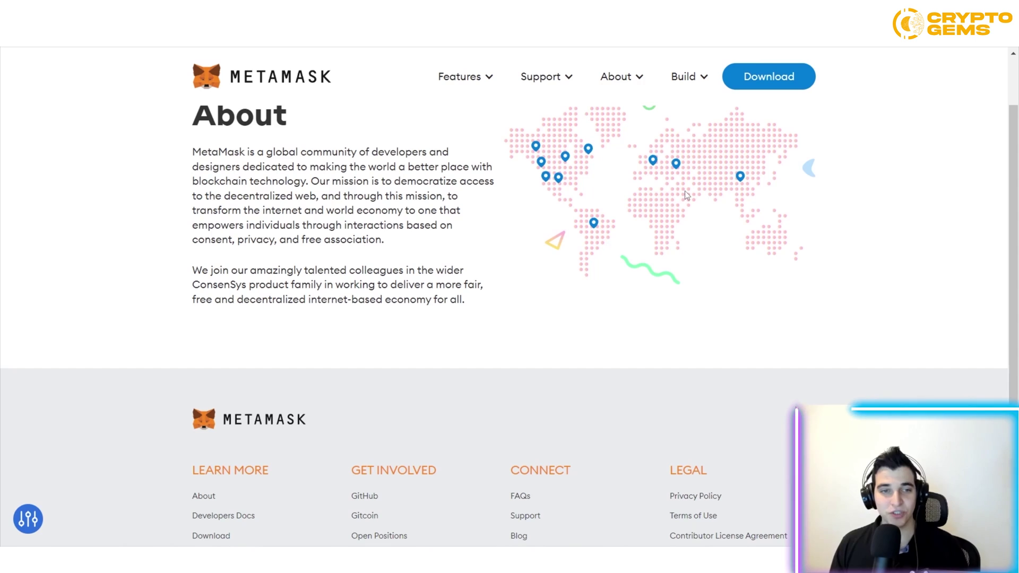
{"action": "scroll", "coordinate": [329, 264], "scroll_direction": "down", "scroll_amount": 1}
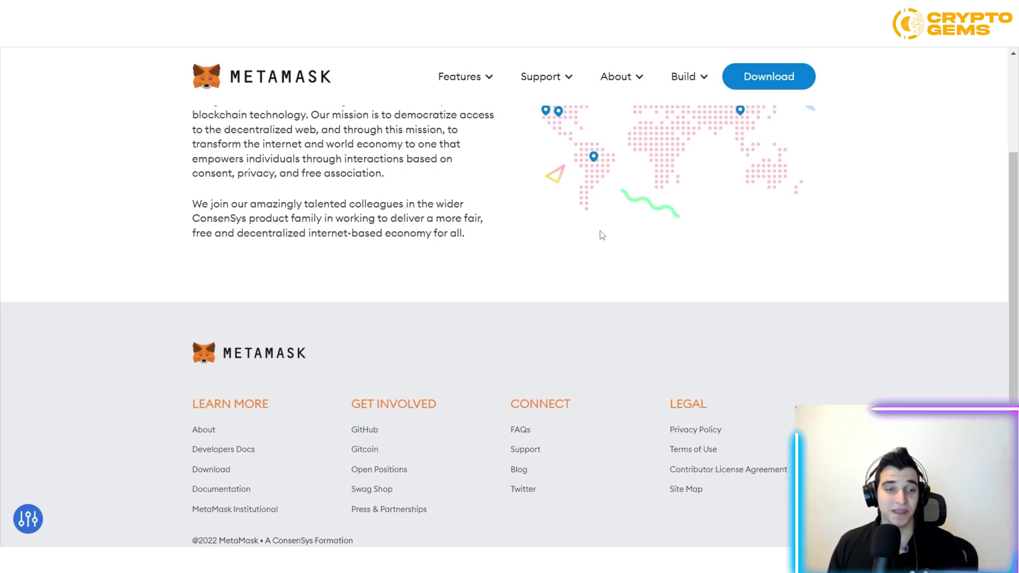
{"action": "scroll", "coordinate": [602, 232], "scroll_direction": "down", "scroll_amount": 1}
{"action": "scroll", "coordinate": [602, 233], "scroll_direction": "up", "scroll_amount": 3}
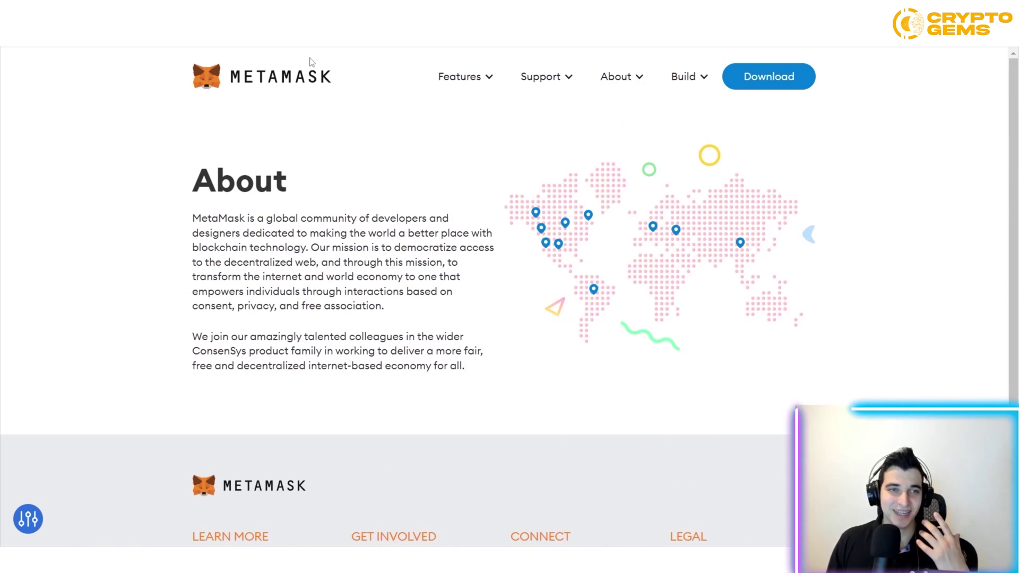
Return to the homepage via the logo, then bring up and dismiss the MetaMask extension's menu.
{"action": "left_click", "coordinate": [268, 84]}
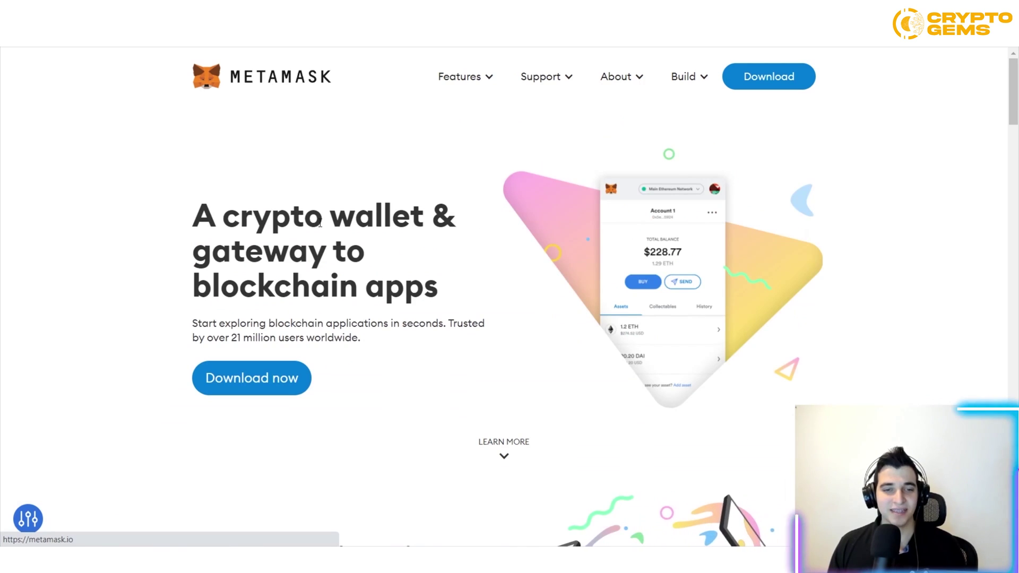
{"action": "scroll", "coordinate": [769, 255], "scroll_direction": "down", "scroll_amount": 6}
{"action": "scroll", "coordinate": [748, 240], "scroll_direction": "down", "scroll_amount": 4}
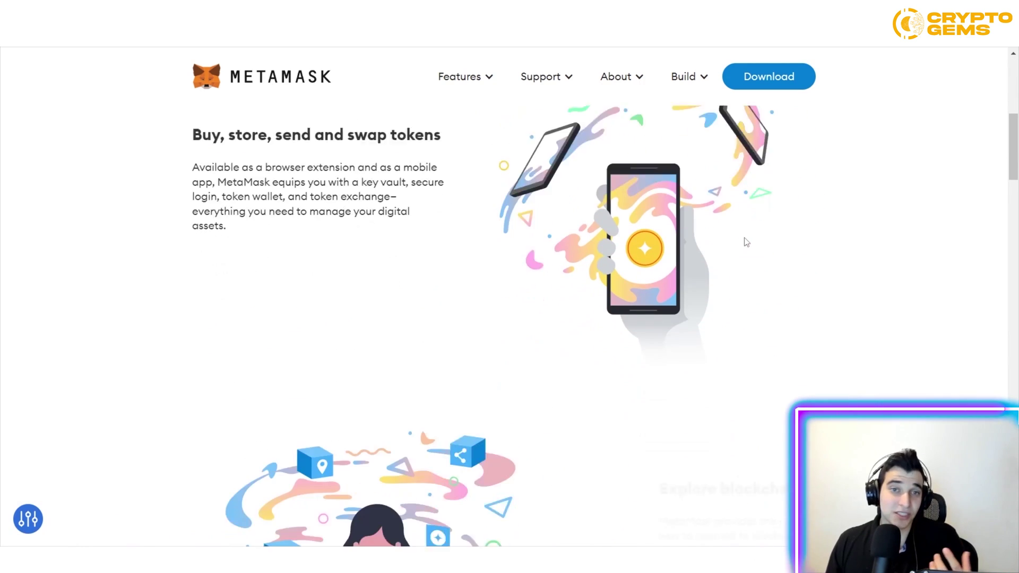
{"action": "scroll", "coordinate": [743, 238], "scroll_direction": "up", "scroll_amount": 10}
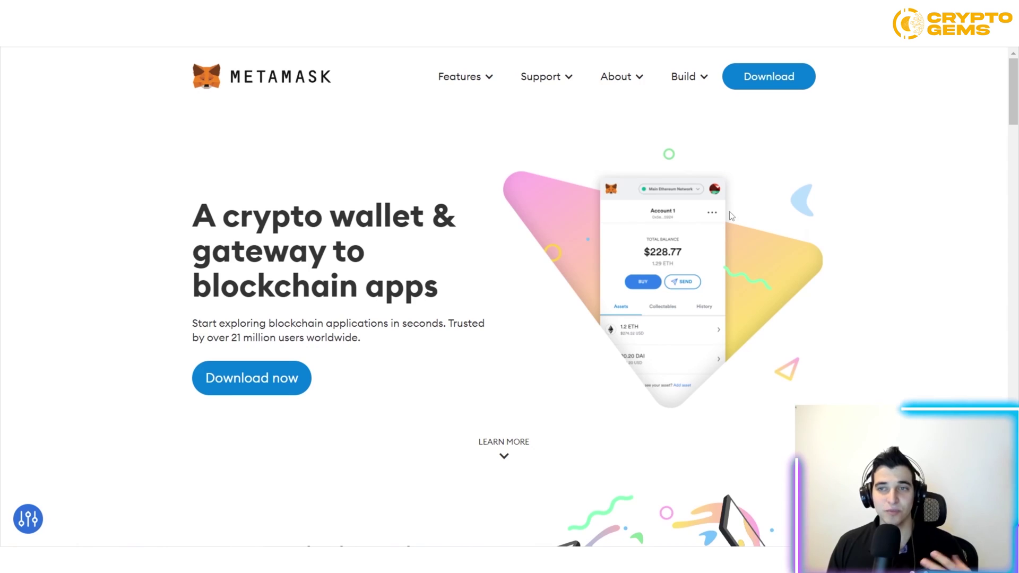
{"action": "right_click", "coordinate": [942, 46]}
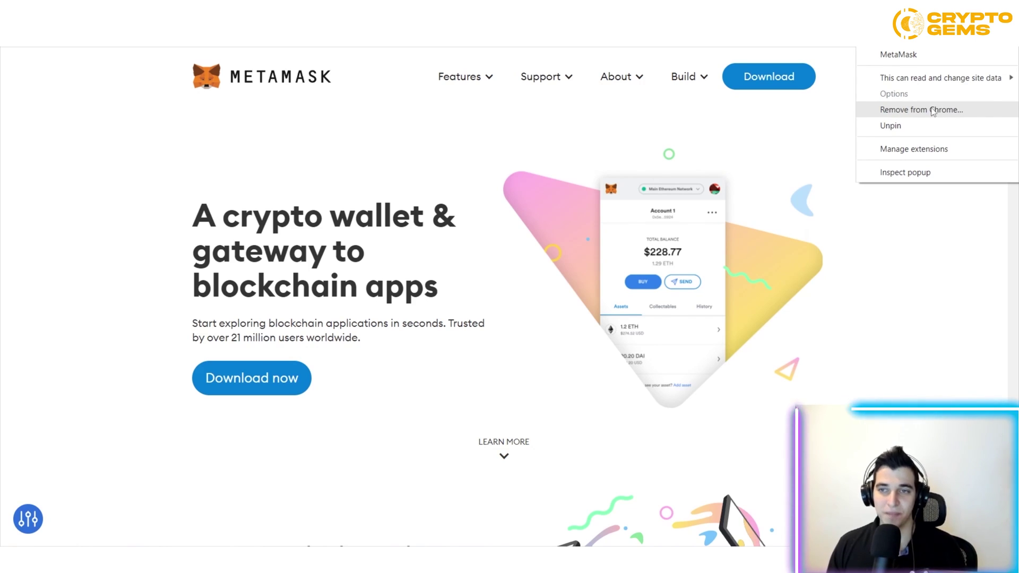
{"action": "left_click", "coordinate": [590, 246]}
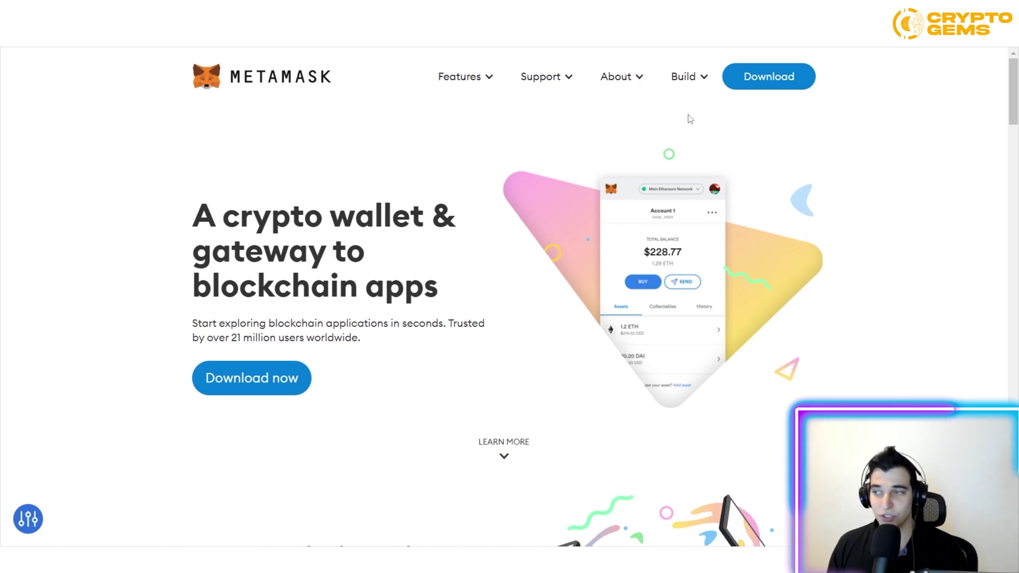
Open the Features > Swaps page and scroll through its introduction.
{"action": "mouse_move", "coordinate": [481, 81]}
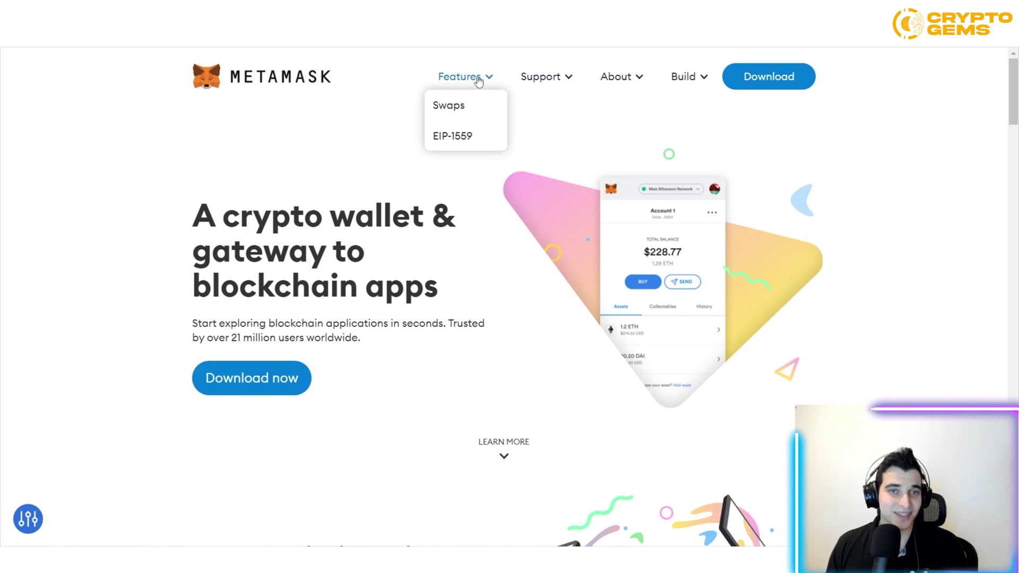
{"action": "left_click", "coordinate": [466, 111]}
{"action": "scroll", "coordinate": [579, 307], "scroll_direction": "down", "scroll_amount": 5}
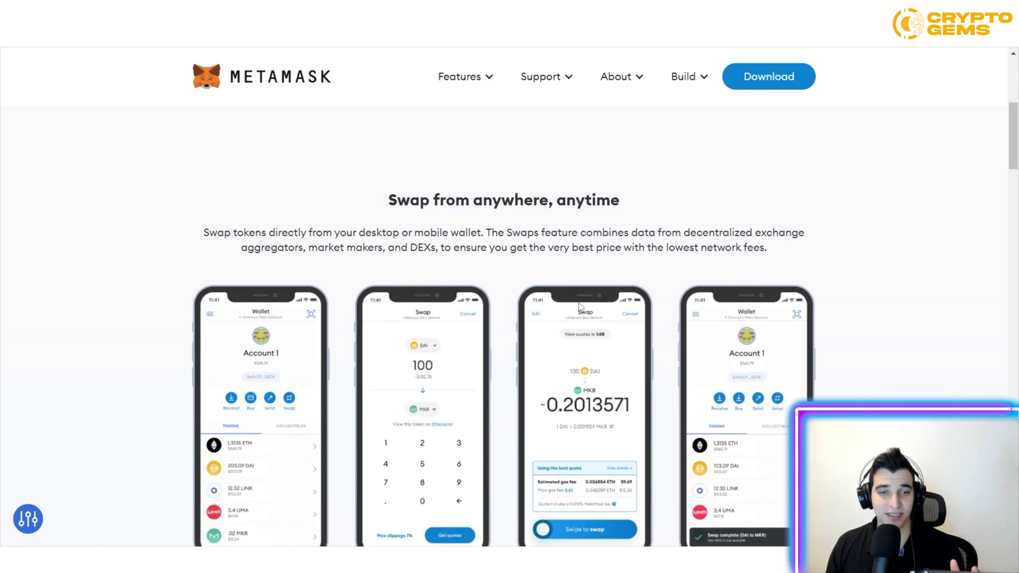
{"action": "scroll", "coordinate": [462, 191], "scroll_direction": "down", "scroll_amount": 8}
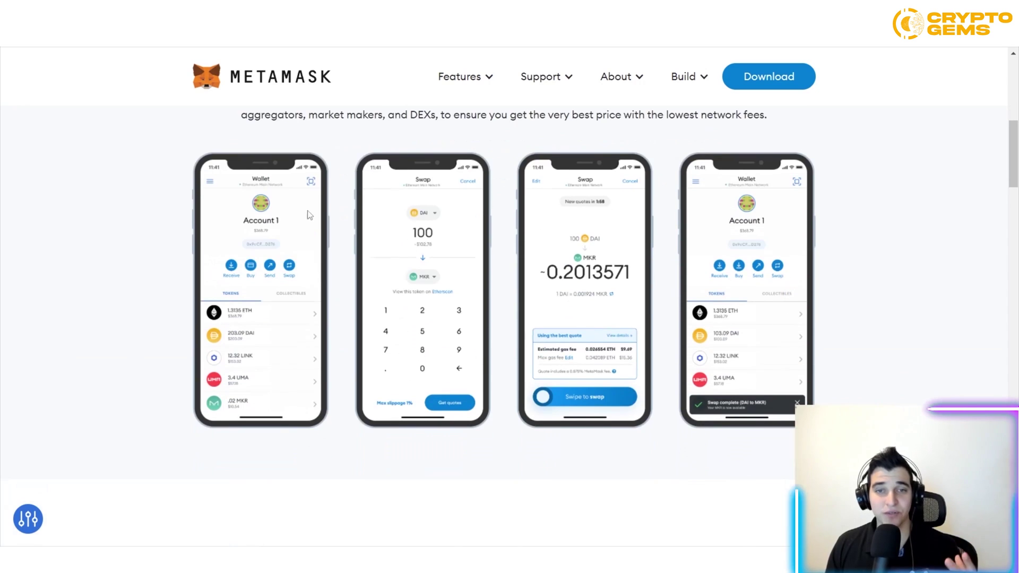
{"action": "scroll", "coordinate": [562, 210], "scroll_direction": "up", "scroll_amount": 7}
{"action": "scroll", "coordinate": [585, 215], "scroll_direction": "down", "scroll_amount": 15}
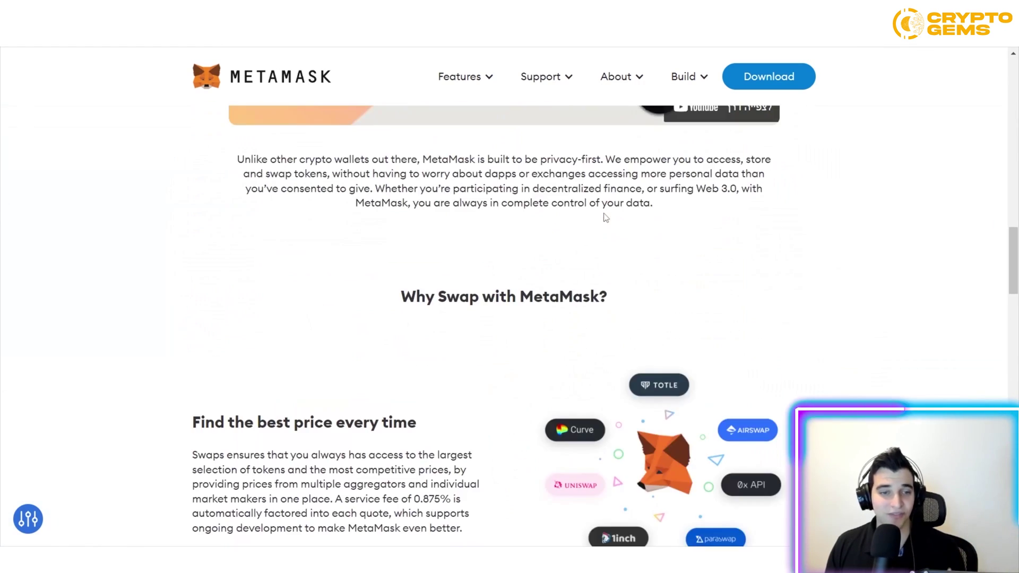
{"action": "scroll", "coordinate": [592, 217], "scroll_direction": "up", "scroll_amount": 10}
{"action": "scroll", "coordinate": [592, 217], "scroll_direction": "down", "scroll_amount": 4}
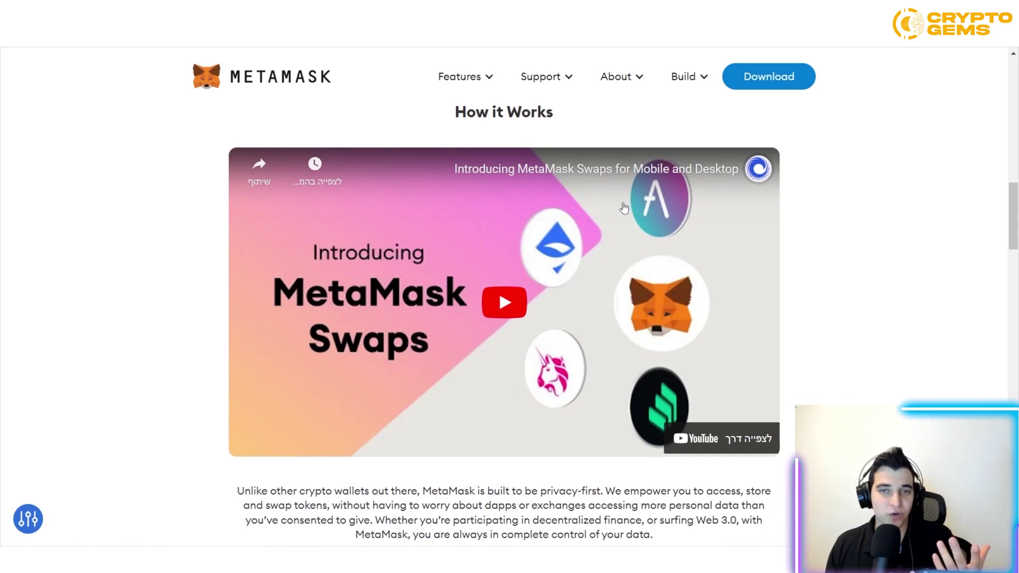
{"action": "scroll", "coordinate": [589, 156], "scroll_direction": "down", "scroll_amount": 5}
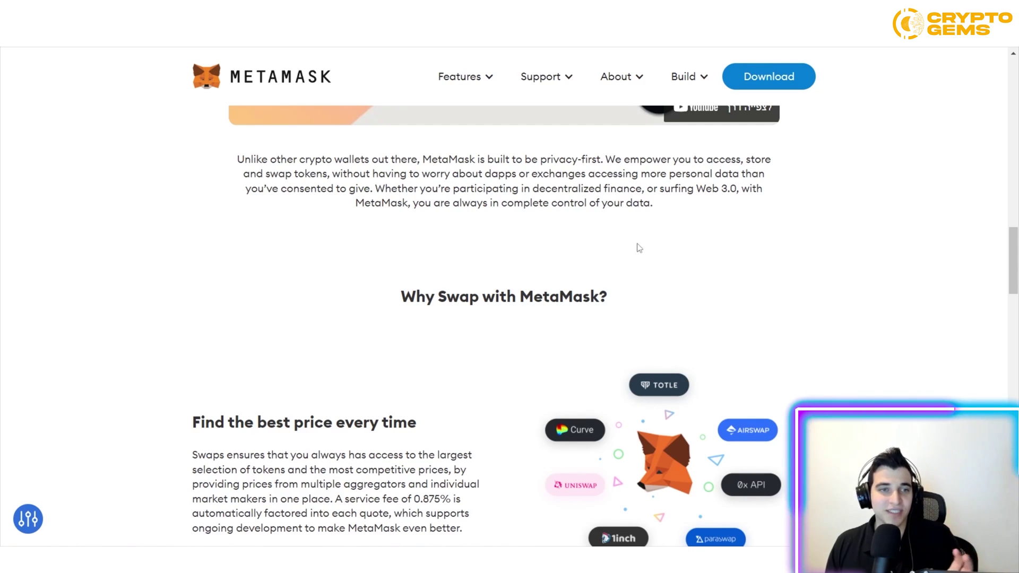
{"action": "scroll", "coordinate": [644, 243], "scroll_direction": "up", "scroll_amount": 5}
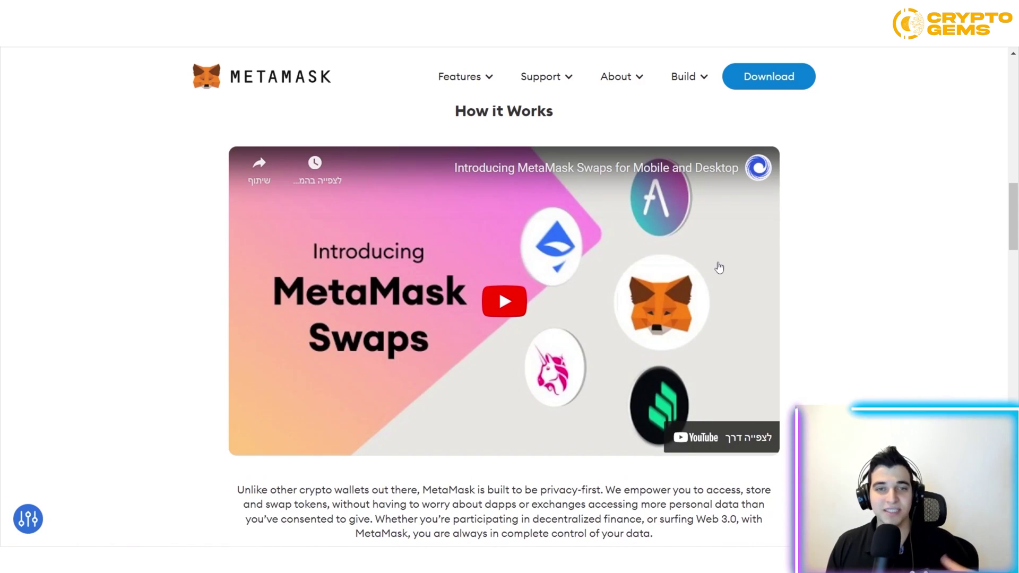
{"action": "scroll", "coordinate": [716, 266], "scroll_direction": "down", "scroll_amount": 5}
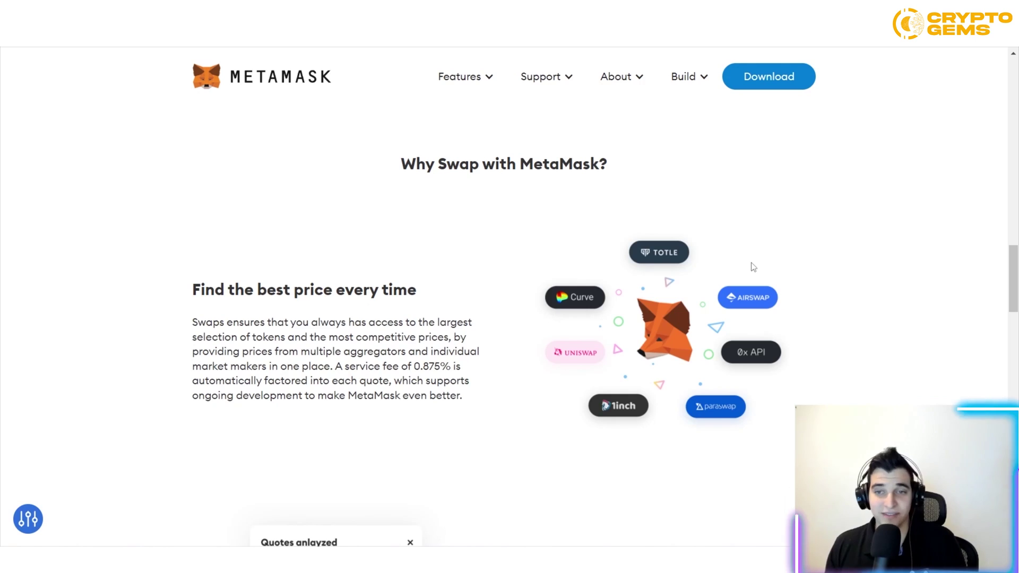
{"action": "scroll", "coordinate": [565, 382], "scroll_direction": "up", "scroll_amount": 5}
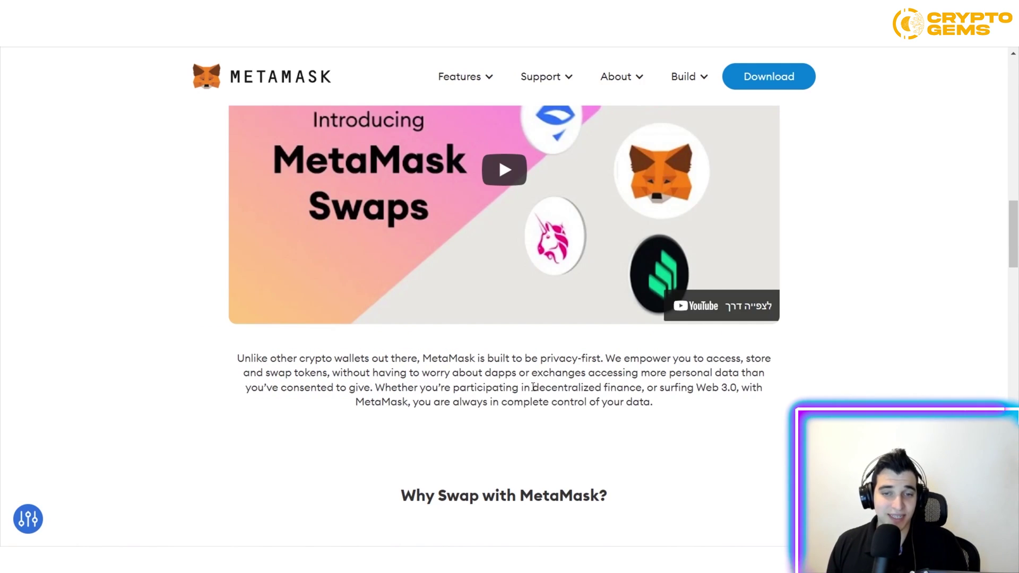
Highlight 'decentralized finance' and read down to the slippage protection section.
{"action": "left_click_drag", "start_coordinate": [532, 388], "coordinate": [643, 383]}
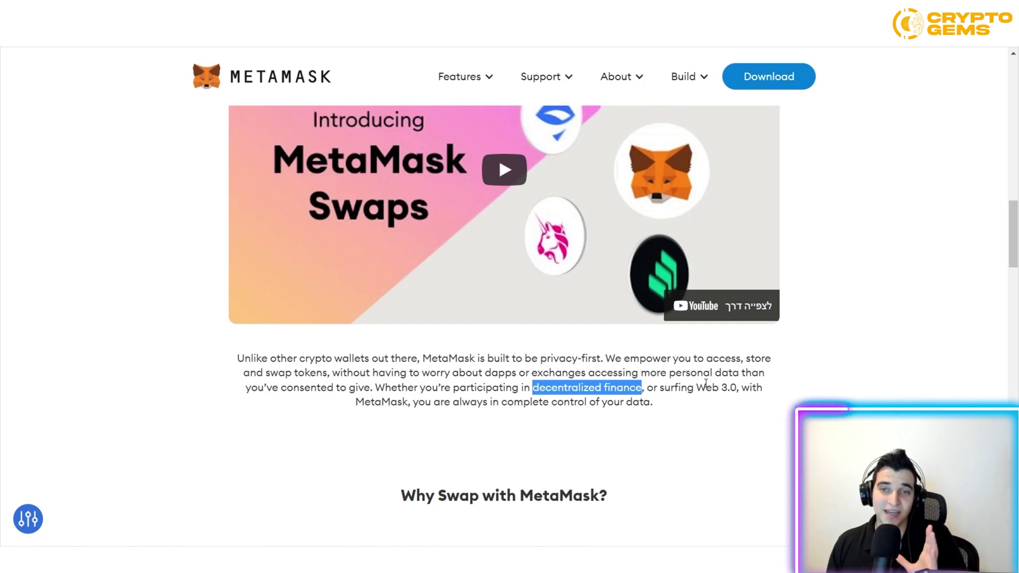
{"action": "scroll", "coordinate": [725, 381], "scroll_direction": "down", "scroll_amount": 2}
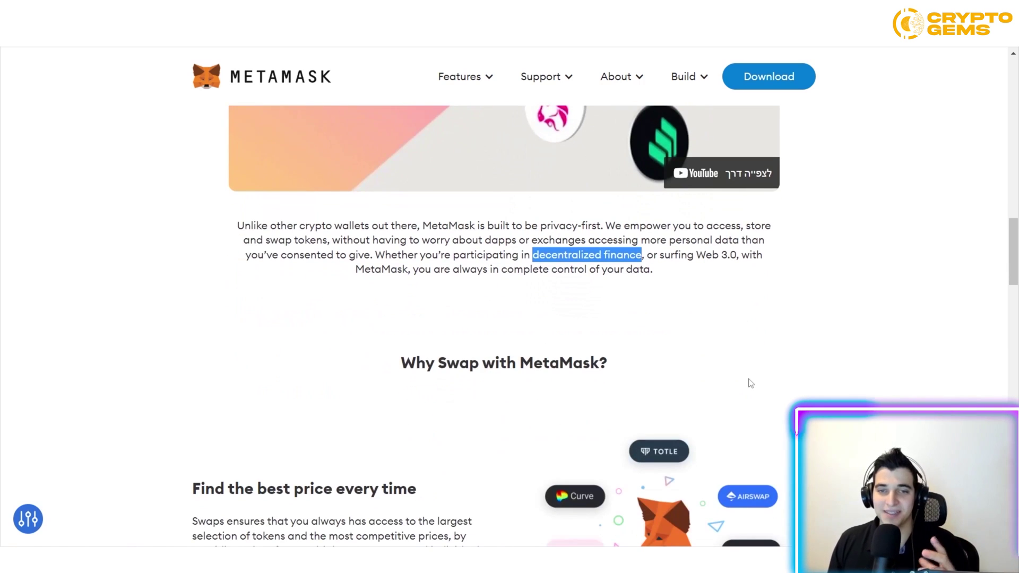
{"action": "scroll", "coordinate": [751, 382], "scroll_direction": "down", "scroll_amount": 2}
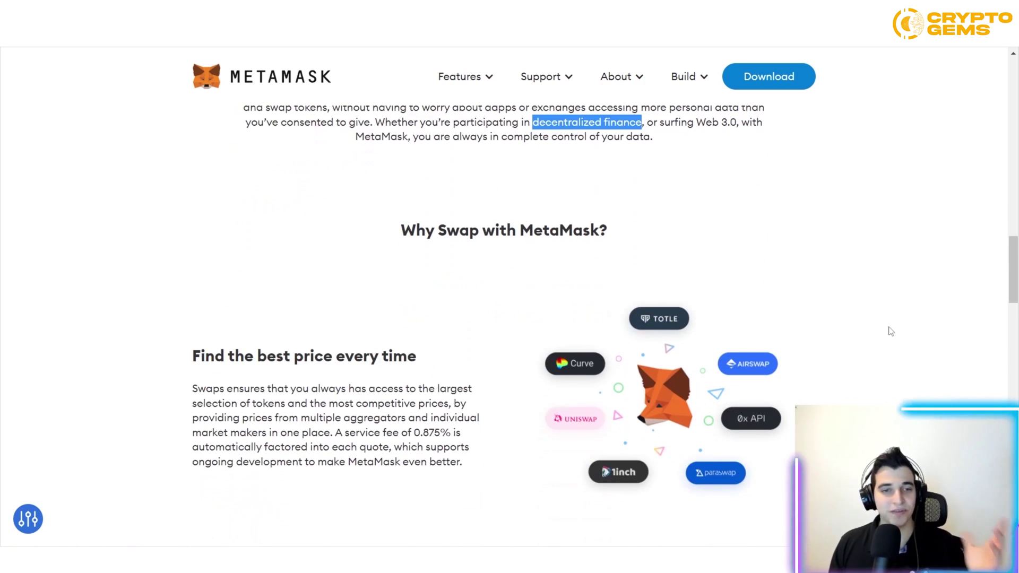
{"action": "scroll", "coordinate": [890, 307], "scroll_direction": "down", "scroll_amount": 1}
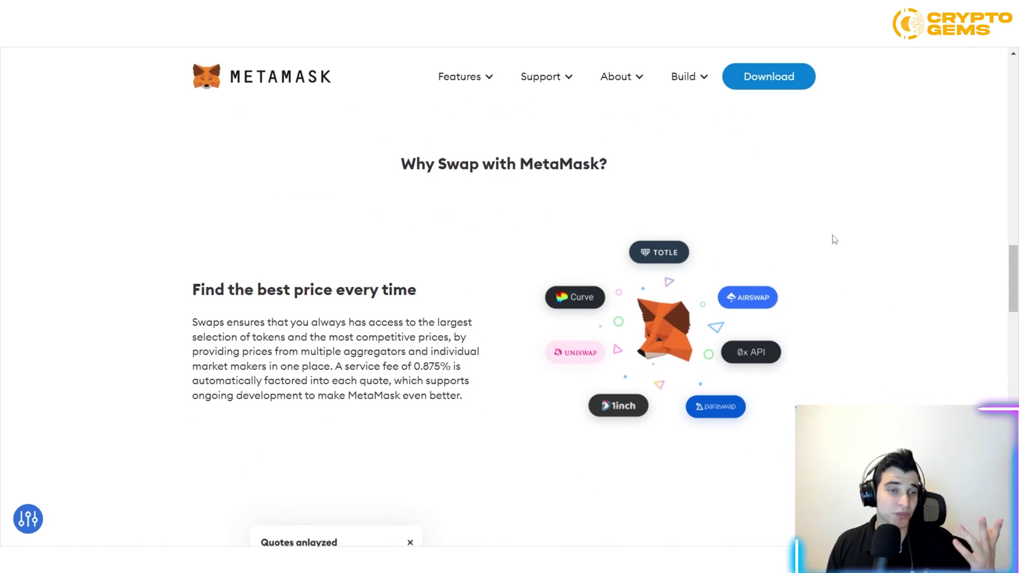
{"action": "scroll", "coordinate": [693, 257], "scroll_direction": "down", "scroll_amount": 4}
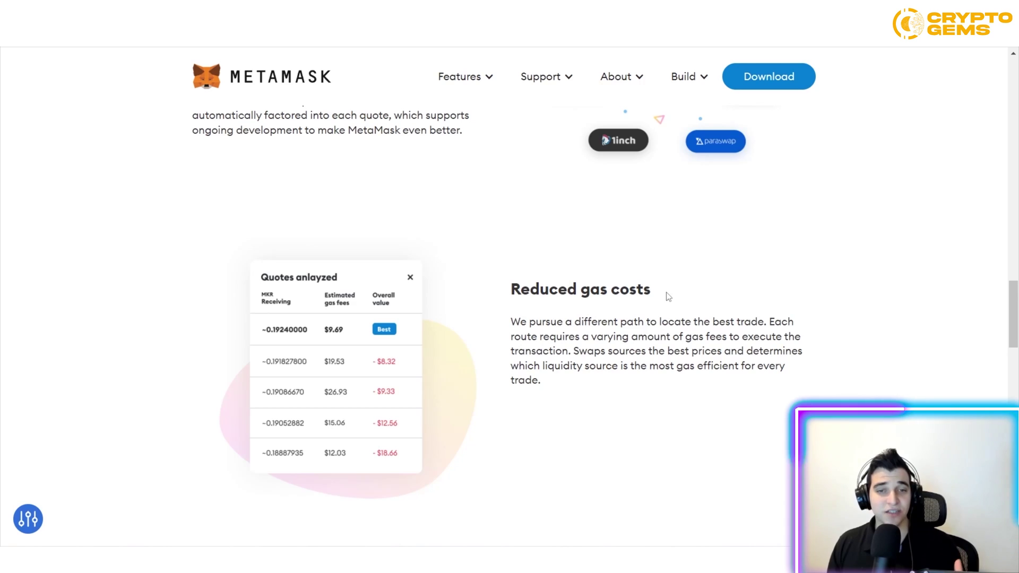
{"action": "scroll", "coordinate": [817, 270], "scroll_direction": "down", "scroll_amount": 4}
{"action": "scroll", "coordinate": [876, 263], "scroll_direction": "up", "scroll_amount": 5}
{"action": "scroll", "coordinate": [876, 264], "scroll_direction": "down", "scroll_amount": 6}
{"action": "scroll", "coordinate": [875, 265], "scroll_direction": "up", "scroll_amount": 7}
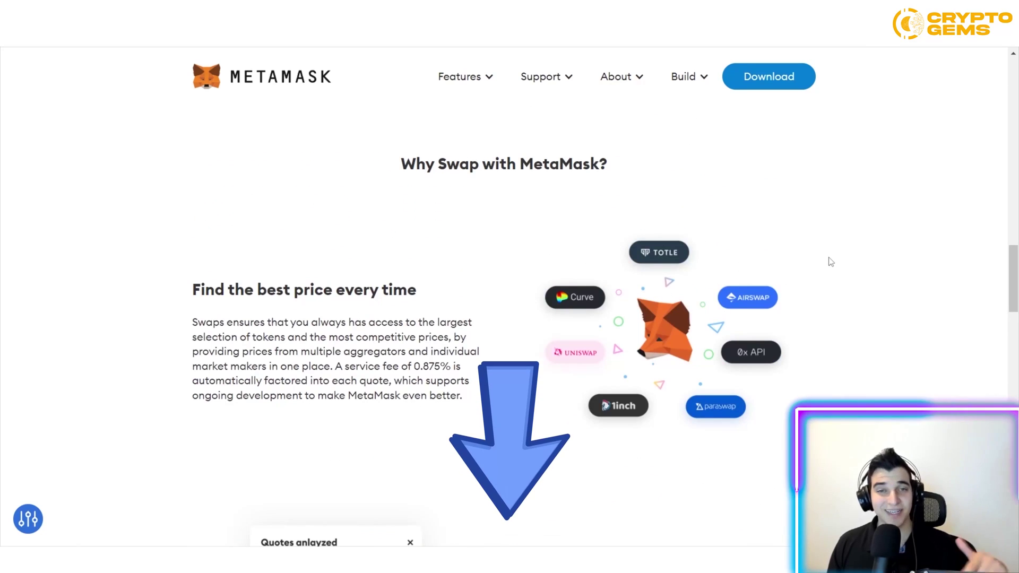
{"action": "scroll", "coordinate": [831, 262], "scroll_direction": "down", "scroll_amount": 12}
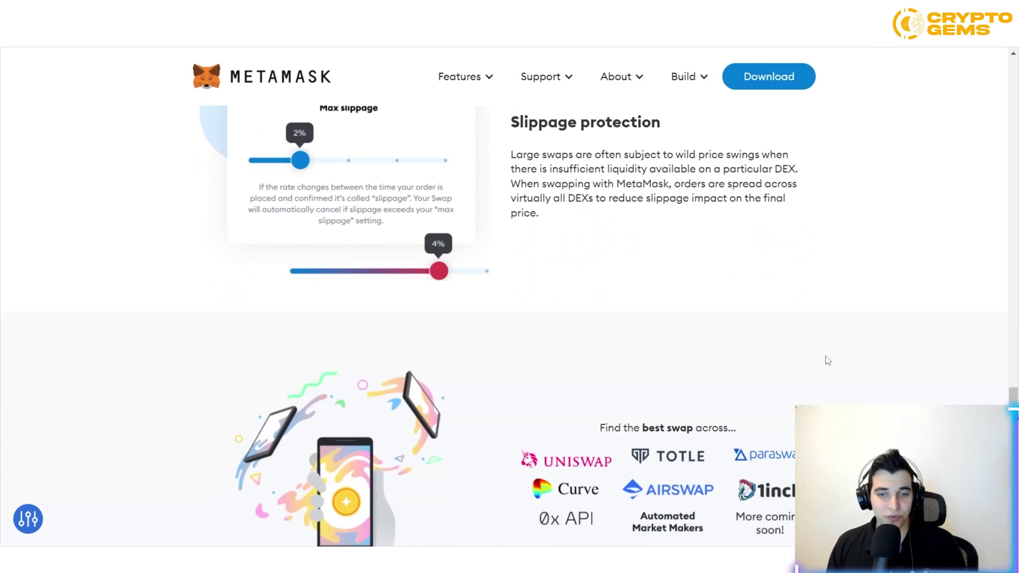
{"action": "scroll", "coordinate": [828, 361], "scroll_direction": "up", "scroll_amount": 15}
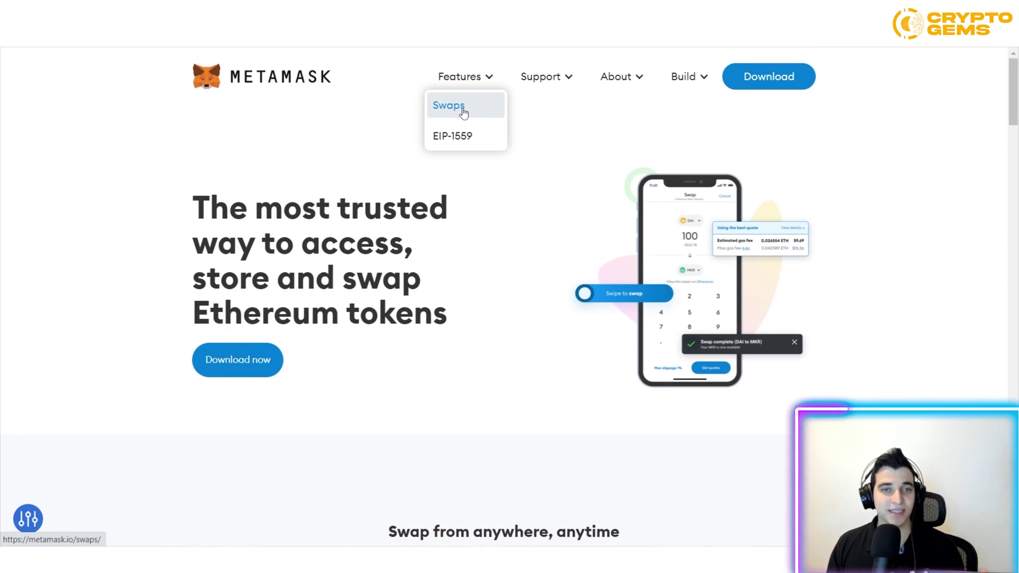
Skim the Features > EIP-1559 article, then return to the homepage via the logo.
{"action": "left_click", "coordinate": [461, 135]}
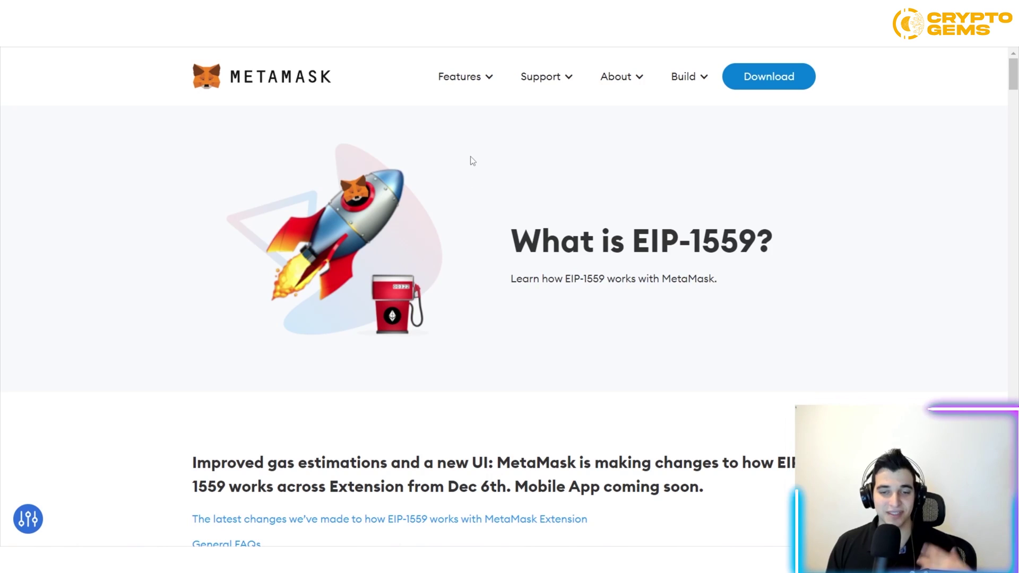
{"action": "scroll", "coordinate": [528, 214], "scroll_direction": "down", "scroll_amount": 6}
{"action": "scroll", "coordinate": [541, 218], "scroll_direction": "down", "scroll_amount": 3}
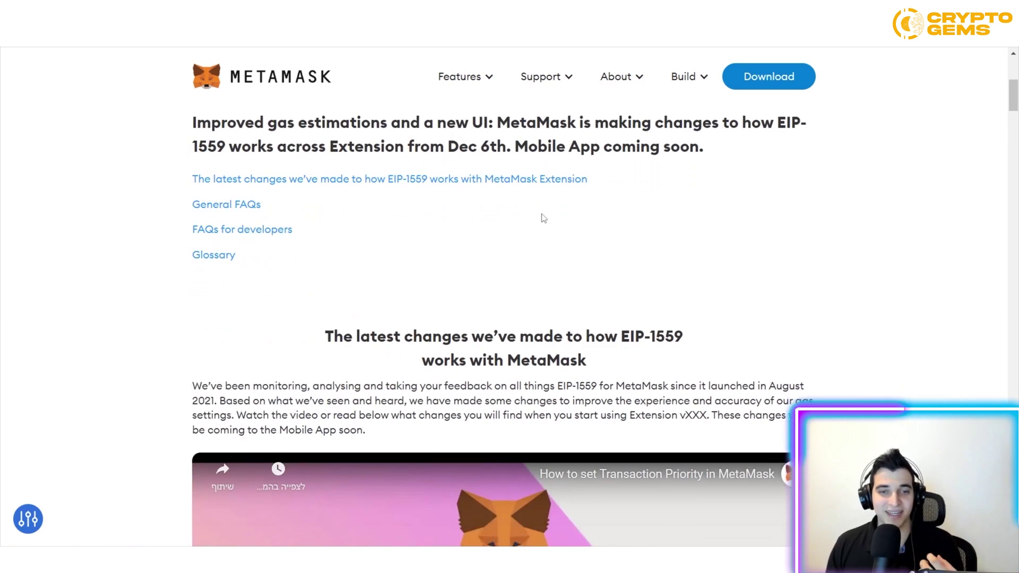
{"action": "scroll", "coordinate": [615, 220], "scroll_direction": "up", "scroll_amount": 3}
{"action": "left_click", "coordinate": [212, 75]}
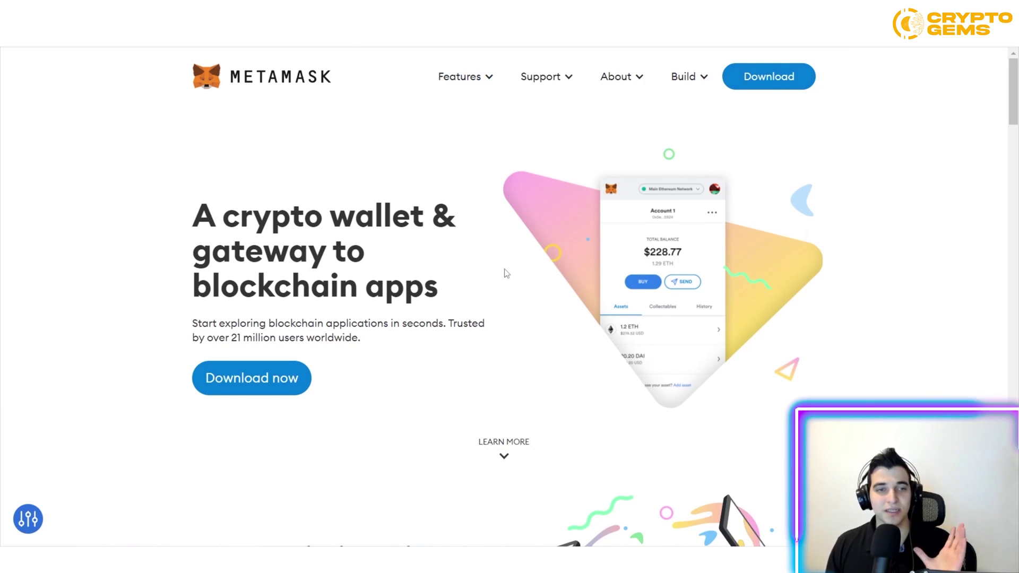
Open the MetaMask download page and scroll through it.
{"action": "left_click", "coordinate": [274, 375]}
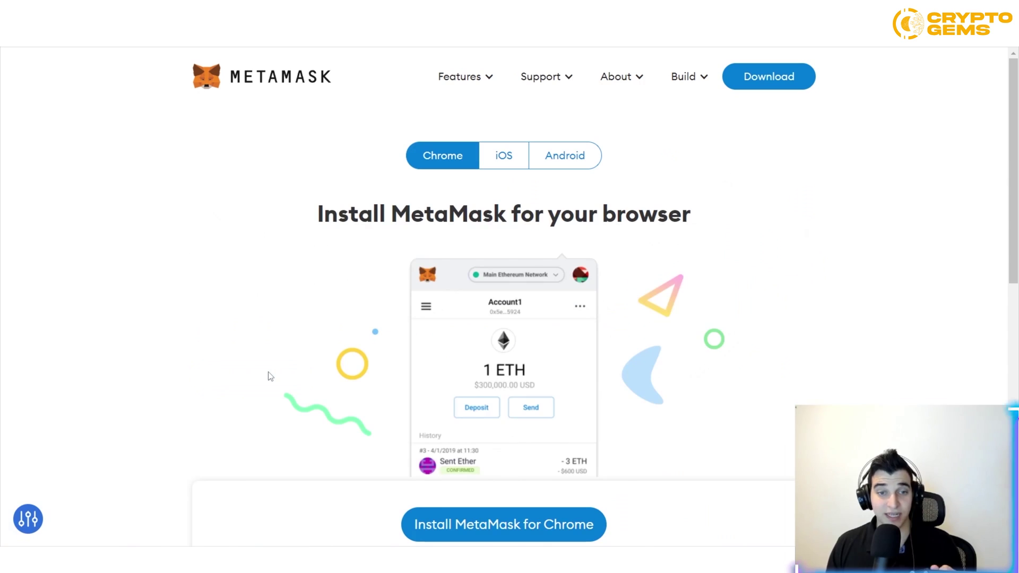
{"action": "scroll", "coordinate": [519, 240], "scroll_direction": "down", "scroll_amount": 4}
{"action": "scroll", "coordinate": [504, 459], "scroll_direction": "up", "scroll_amount": 3}
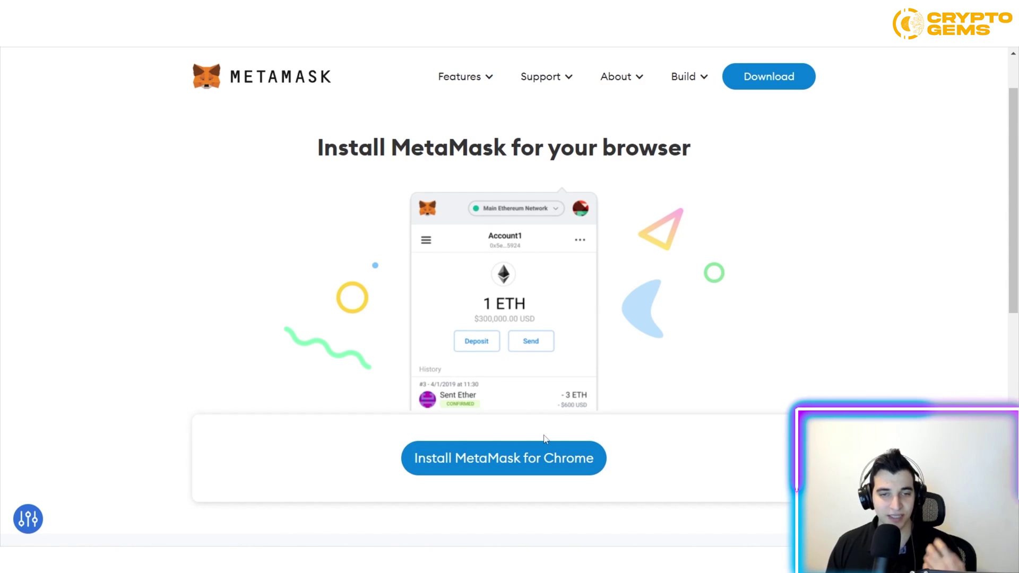
{"action": "scroll", "coordinate": [647, 341], "scroll_direction": "down", "scroll_amount": 5}
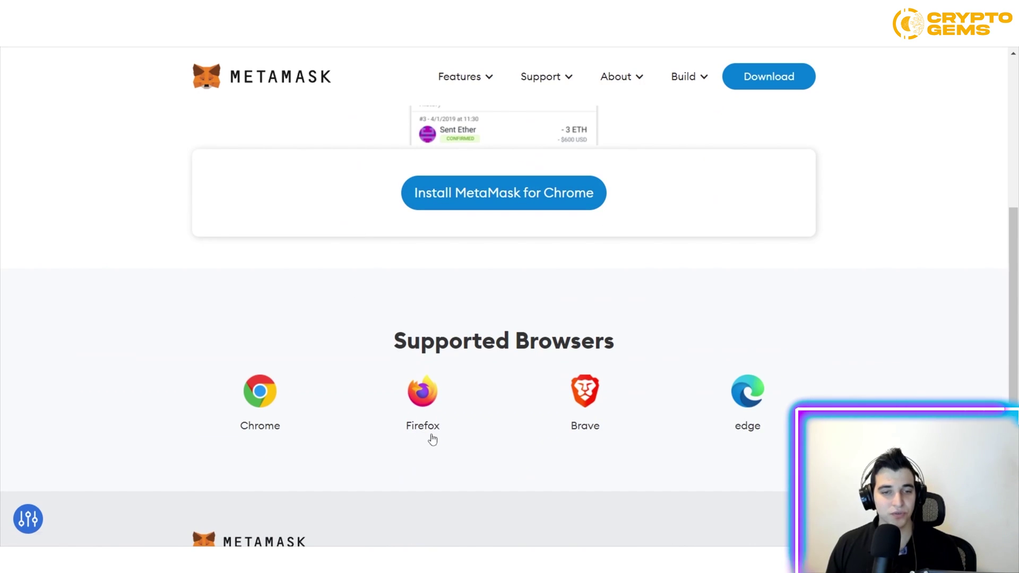
{"action": "scroll", "coordinate": [796, 366], "scroll_direction": "down", "scroll_amount": 3}
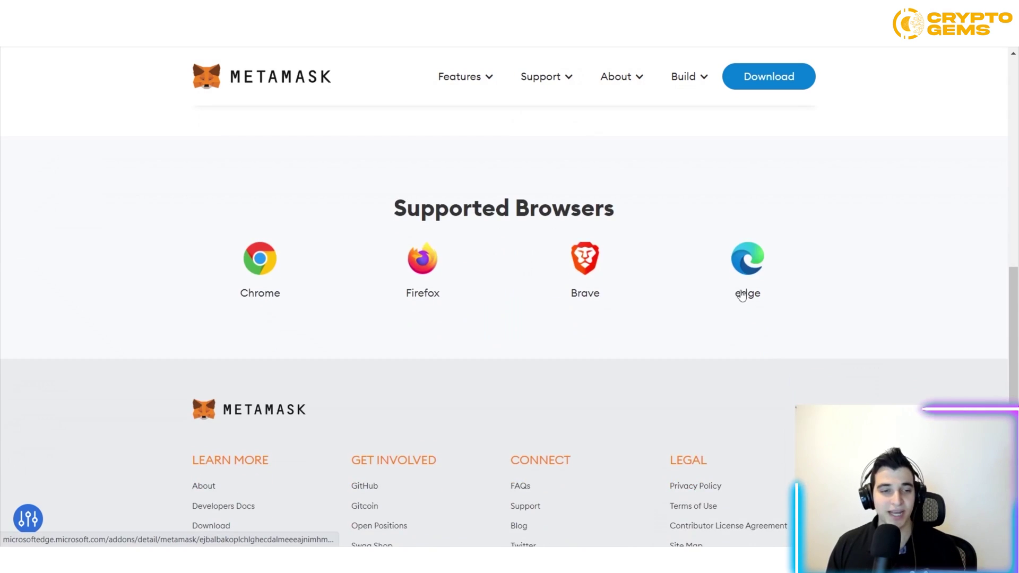
{"action": "scroll", "coordinate": [741, 296], "scroll_direction": "up", "scroll_amount": 6}
{"action": "scroll", "coordinate": [740, 295], "scroll_direction": "down", "scroll_amount": 5}
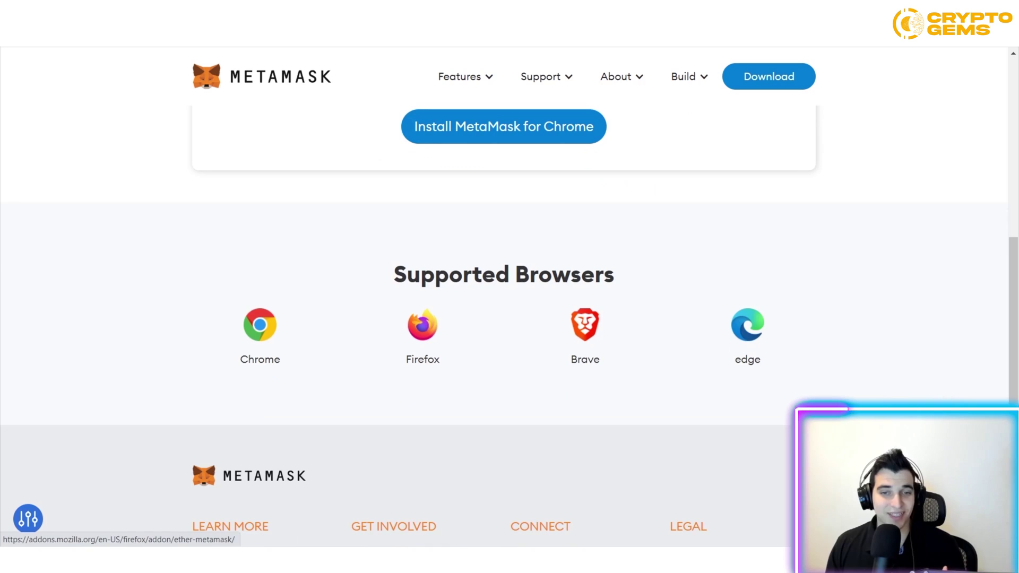
{"action": "scroll", "coordinate": [775, 391], "scroll_direction": "up", "scroll_amount": 7}
{"action": "scroll", "coordinate": [698, 420], "scroll_direction": "down", "scroll_amount": 1}
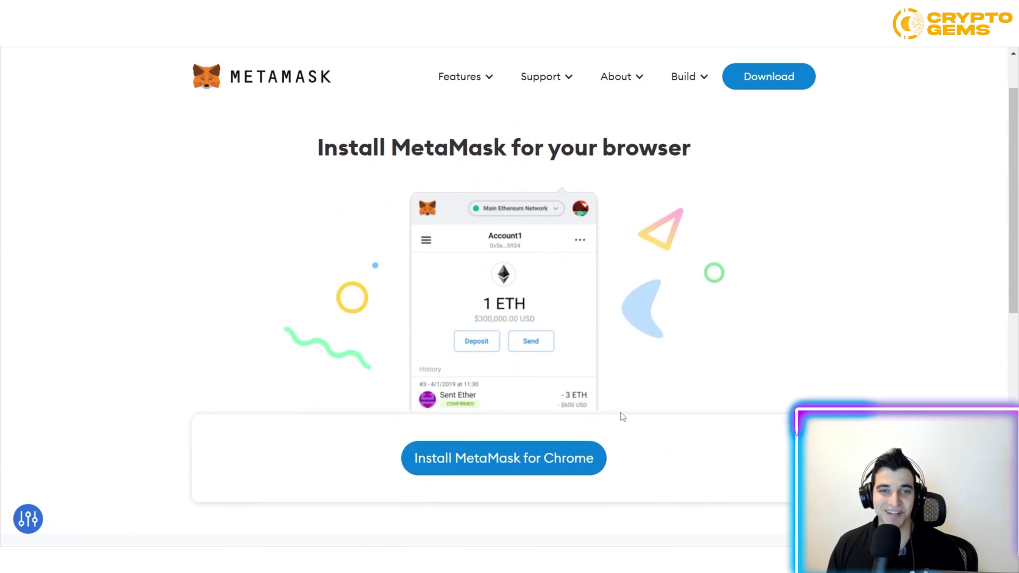
{"action": "scroll", "coordinate": [623, 417], "scroll_direction": "up", "scroll_amount": 1}
Preview the iOS and Android downloads, then switch back to 'Install MetaMask for Chrome'.
{"action": "left_click", "coordinate": [503, 155]}
{"action": "left_click", "coordinate": [566, 155]}
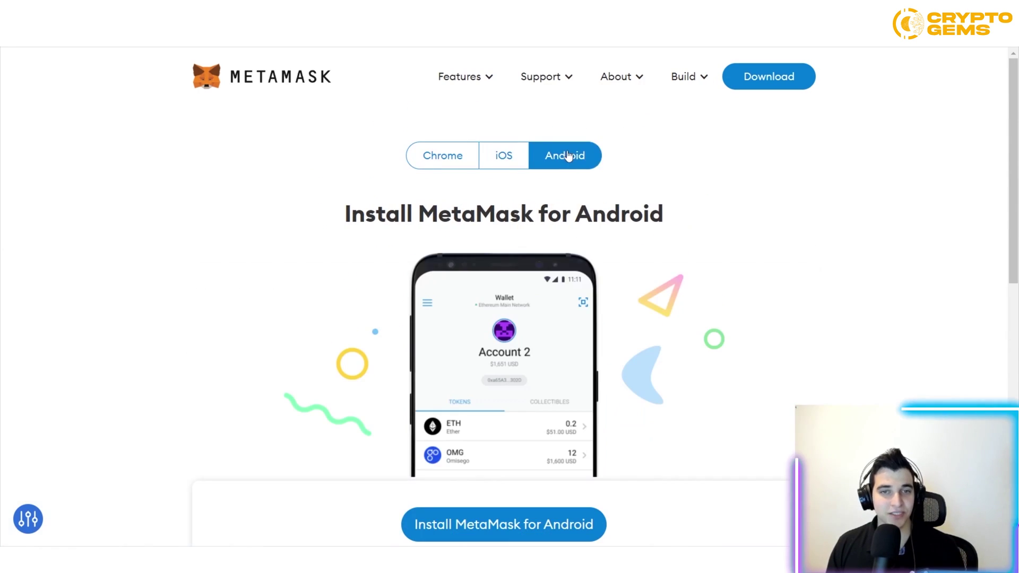
{"action": "scroll", "coordinate": [566, 149], "scroll_direction": "down", "scroll_amount": 3}
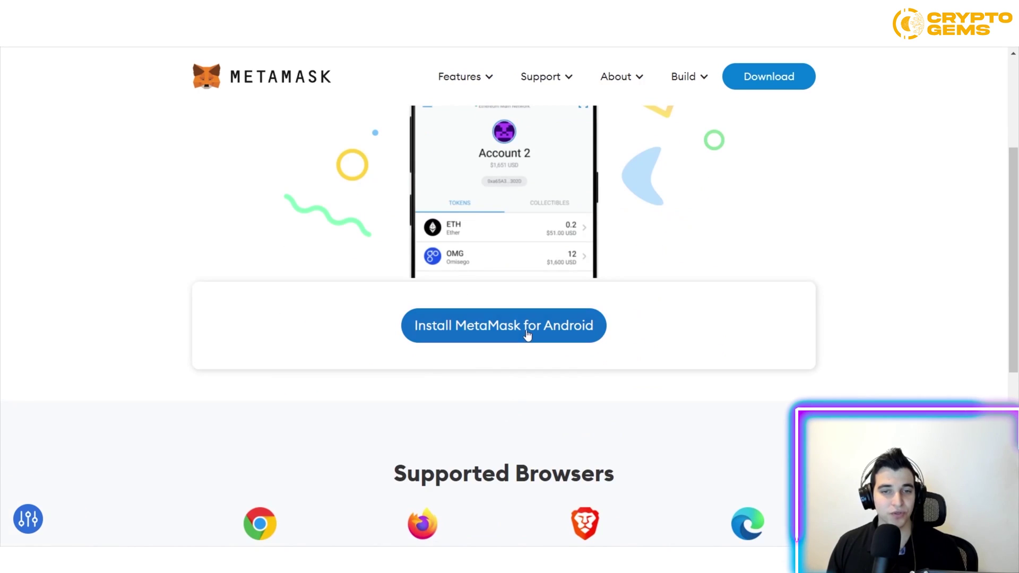
{"action": "scroll", "coordinate": [586, 318], "scroll_direction": "up", "scroll_amount": 3}
{"action": "left_click", "coordinate": [466, 161]}
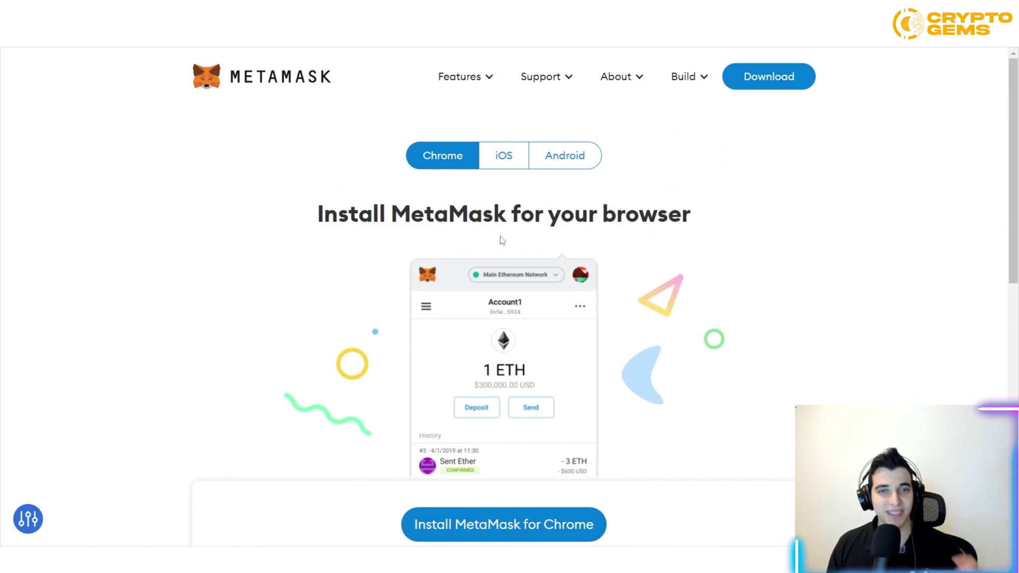
{"action": "scroll", "coordinate": [594, 238], "scroll_direction": "down", "scroll_amount": 1}
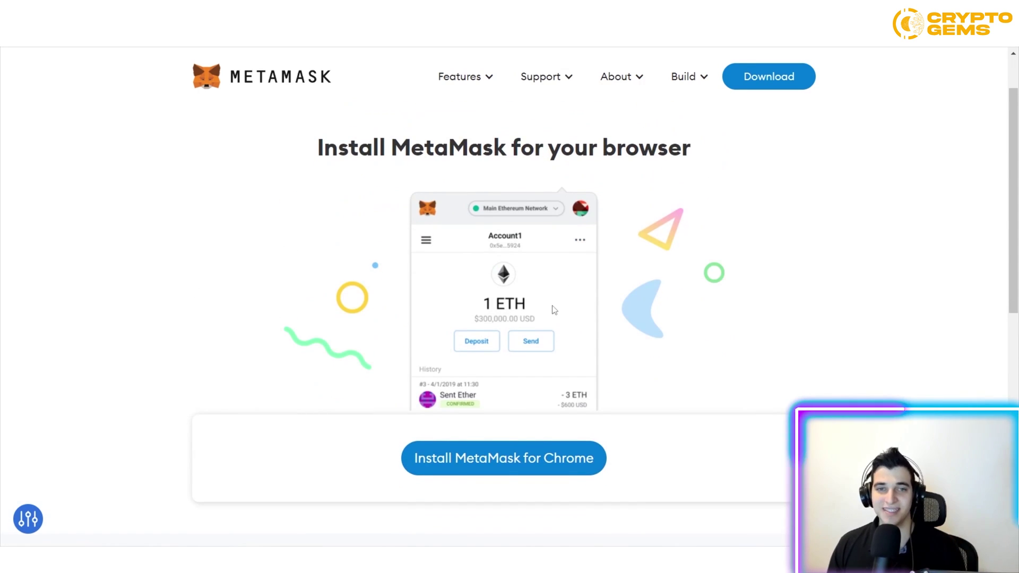
{"action": "scroll", "coordinate": [568, 219], "scroll_direction": "up", "scroll_amount": 1}
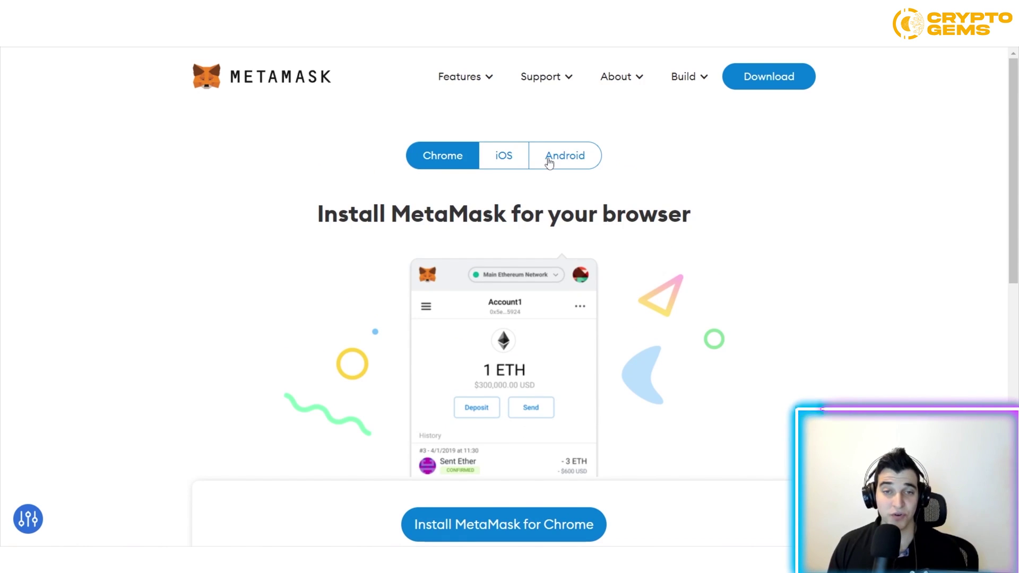
{"action": "scroll", "coordinate": [963, 191], "scroll_direction": "down", "scroll_amount": 1}
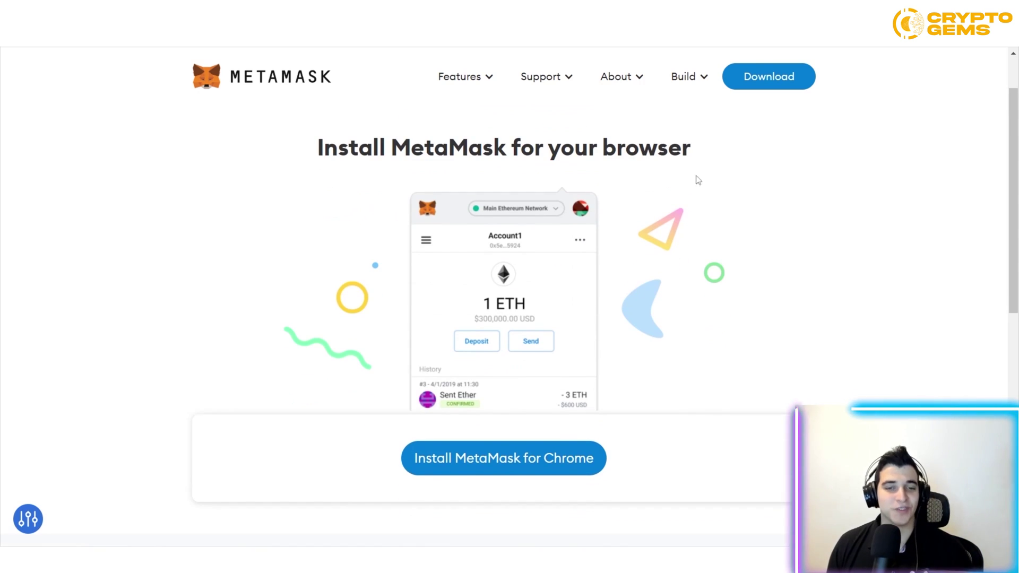
{"action": "scroll", "coordinate": [655, 234], "scroll_direction": "up", "scroll_amount": 1}
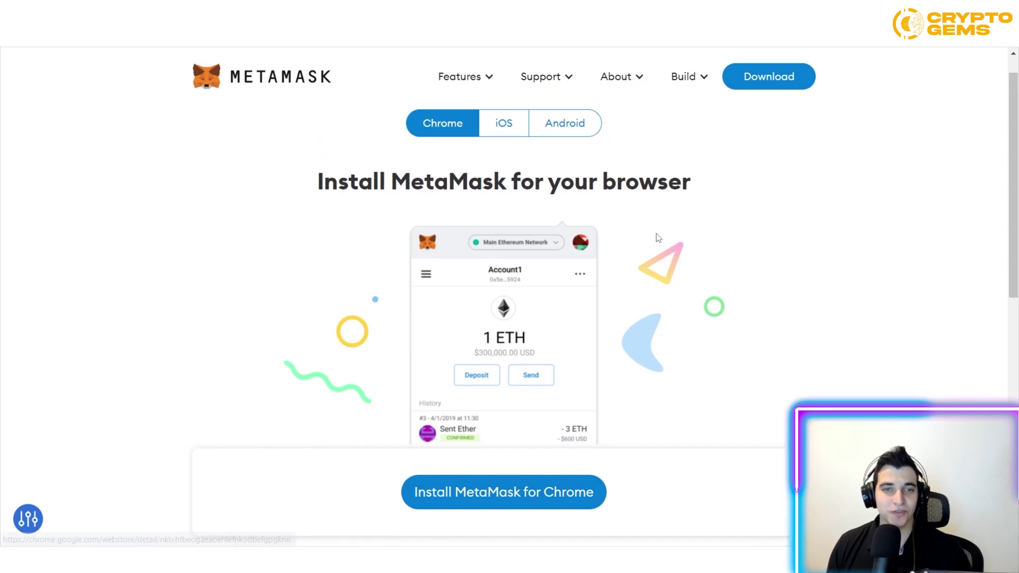
{"action": "scroll", "coordinate": [461, 156], "scroll_direction": "down", "scroll_amount": 2}
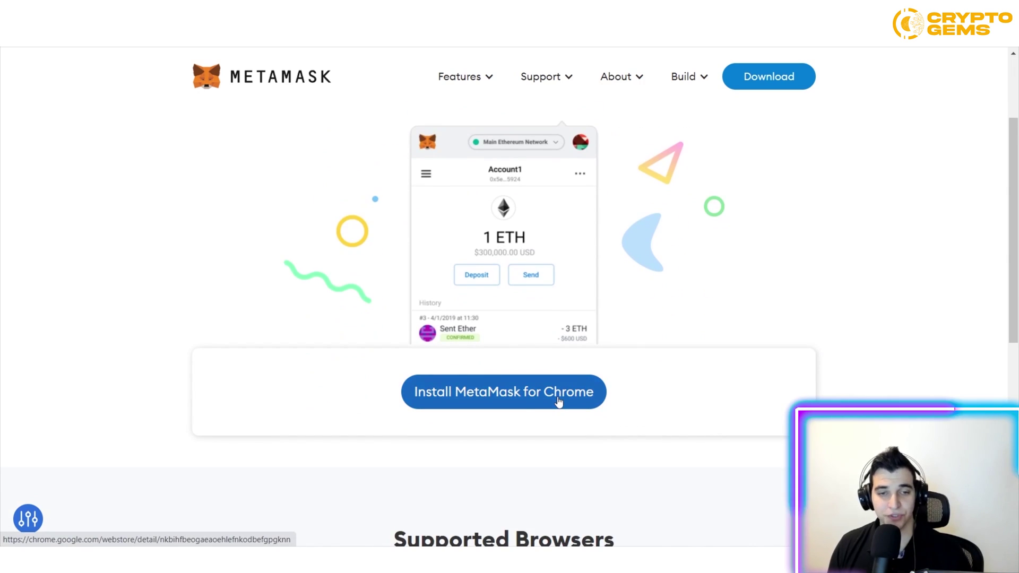
Install the MetaMask extension from the Chrome Web Store and approve its permissions.
{"action": "left_click", "coordinate": [542, 399]}
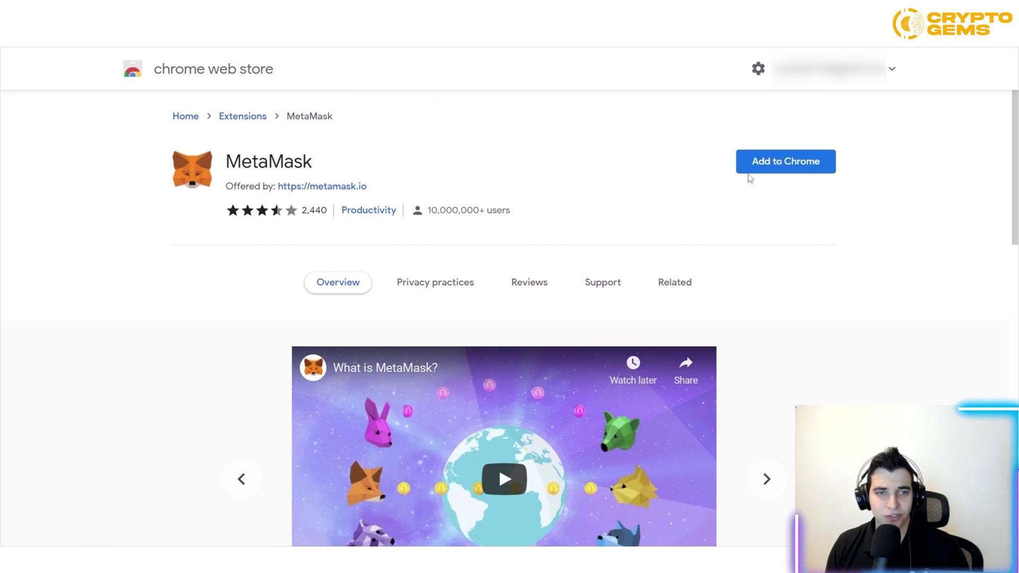
{"action": "left_click", "coordinate": [784, 162]}
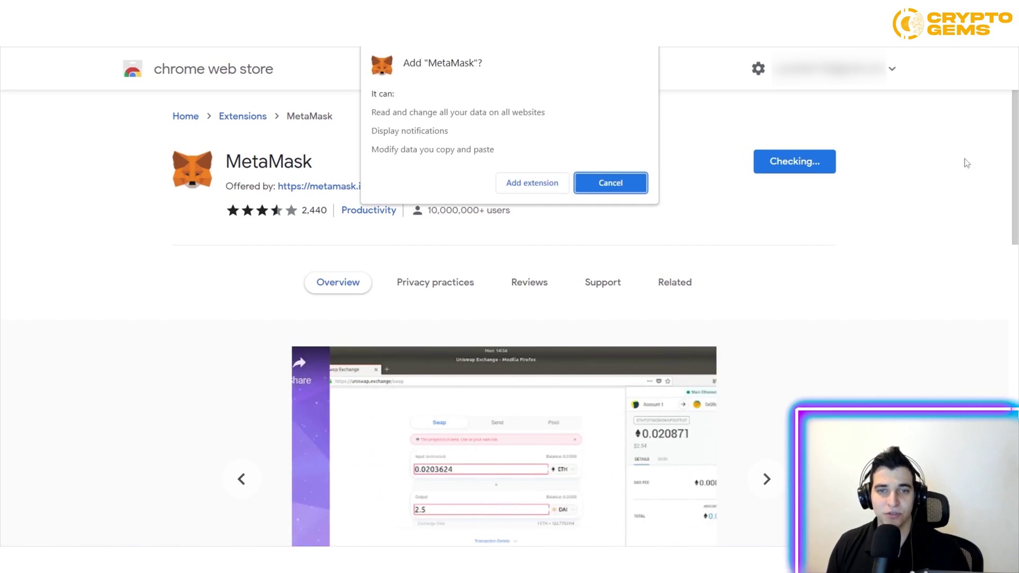
{"action": "left_click", "coordinate": [553, 187]}
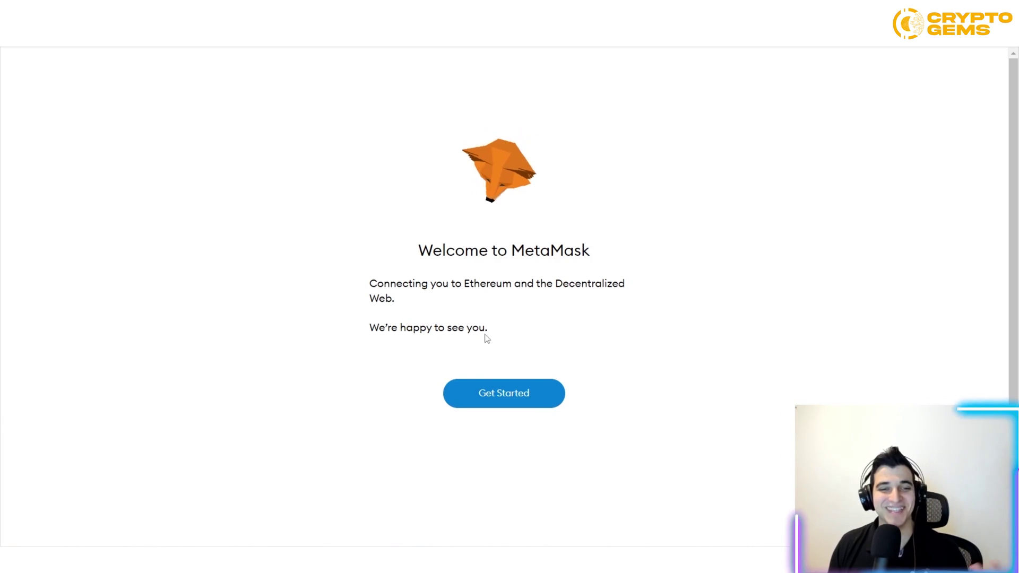
Get started with MetaMask and choose Create a Wallet on the 'New to MetaMask?' page.
{"action": "left_click", "coordinate": [518, 396]}
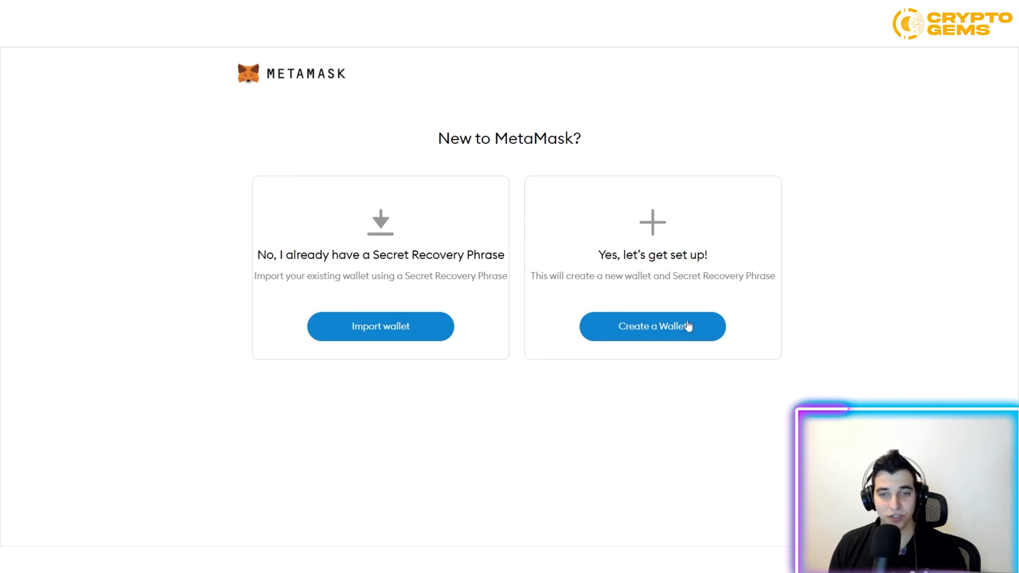
{"action": "left_click_drag", "start_coordinate": [418, 139], "coordinate": [766, 159]}
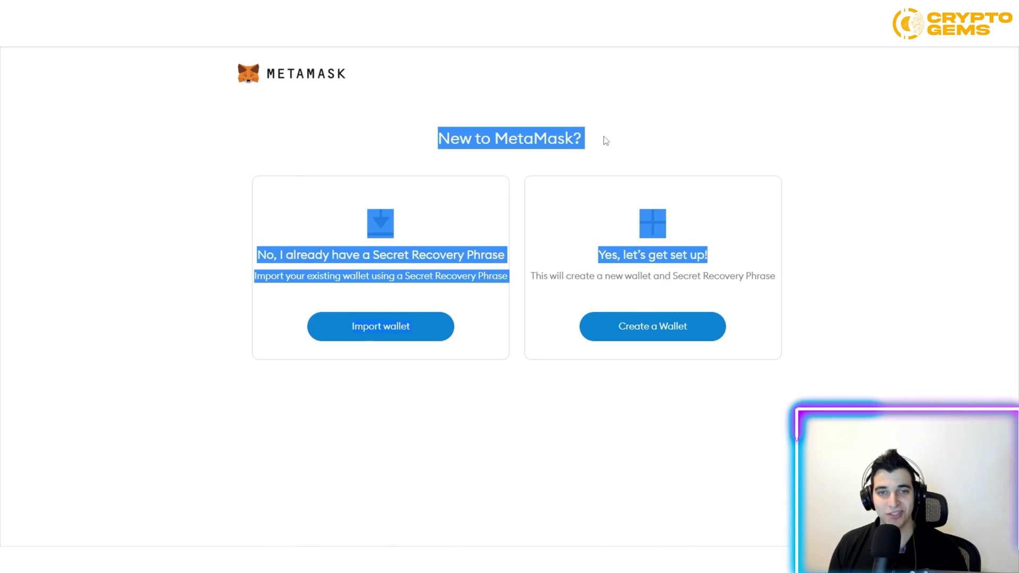
{"action": "left_click", "coordinate": [615, 350]}
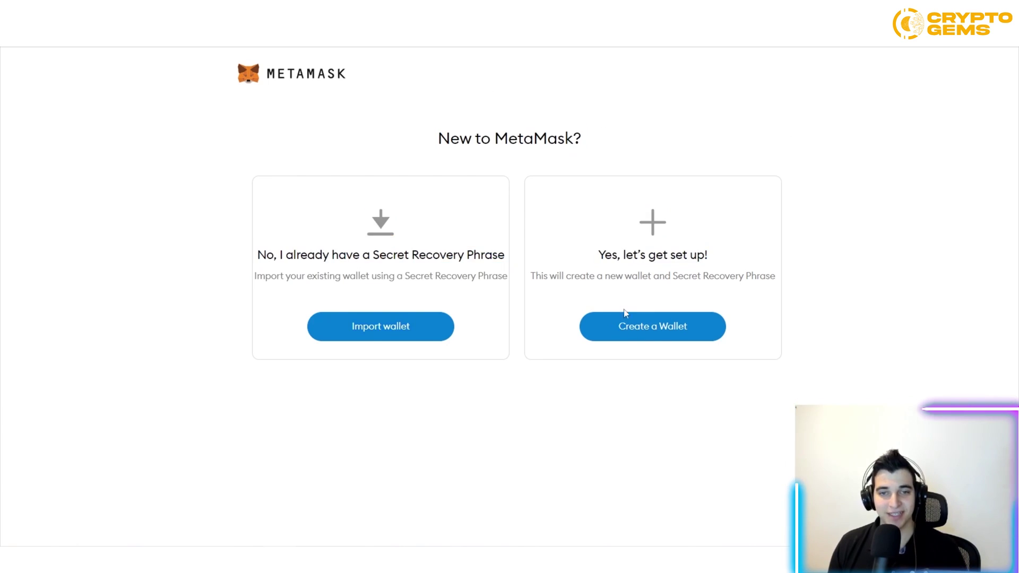
{"action": "left_click", "coordinate": [690, 326]}
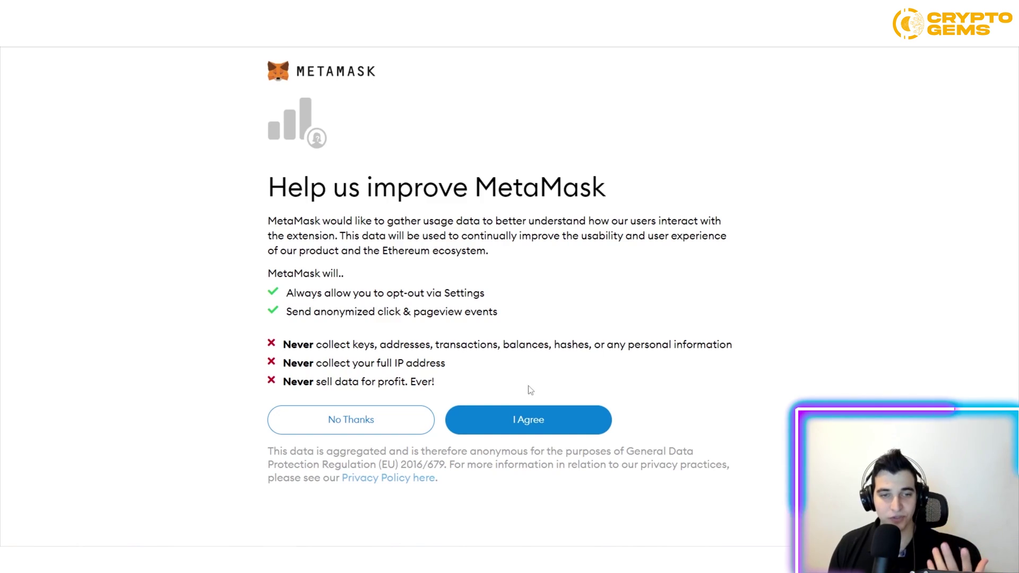
Decline usage-data sharing, accept the Terms of Use, and create the wallet with the entered password.
{"action": "left_click", "coordinate": [410, 420]}
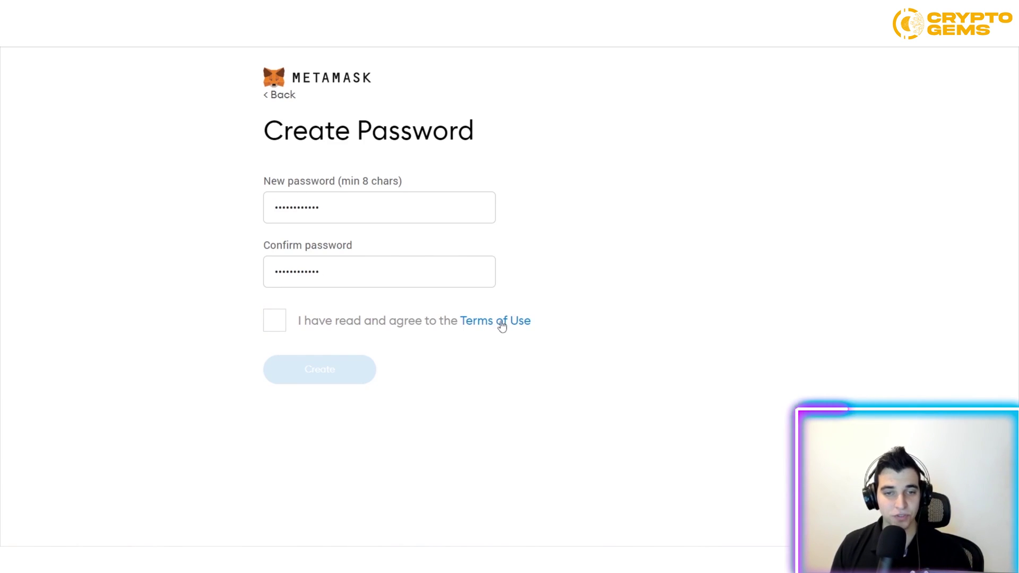
{"action": "left_click", "coordinate": [274, 320]}
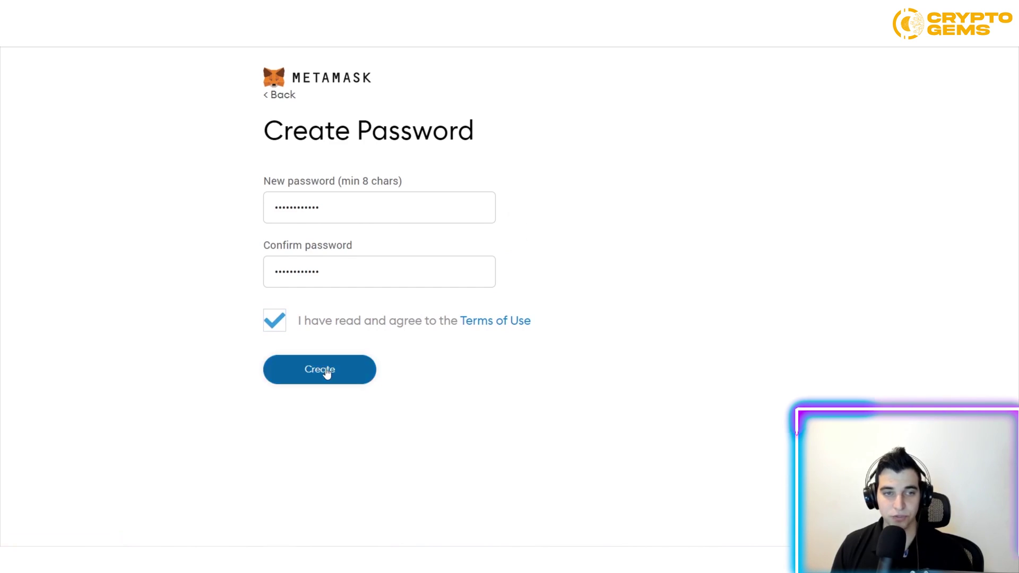
{"action": "left_click", "coordinate": [325, 374]}
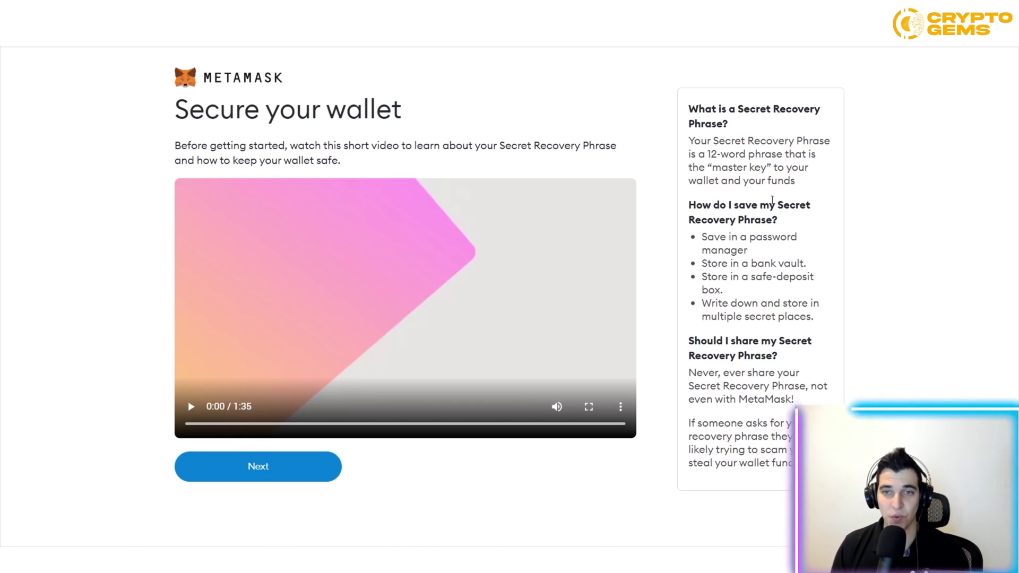
Reveal and select the Secret Recovery Phrase words, then continue to the confirmation page.
{"action": "left_click", "coordinate": [290, 471]}
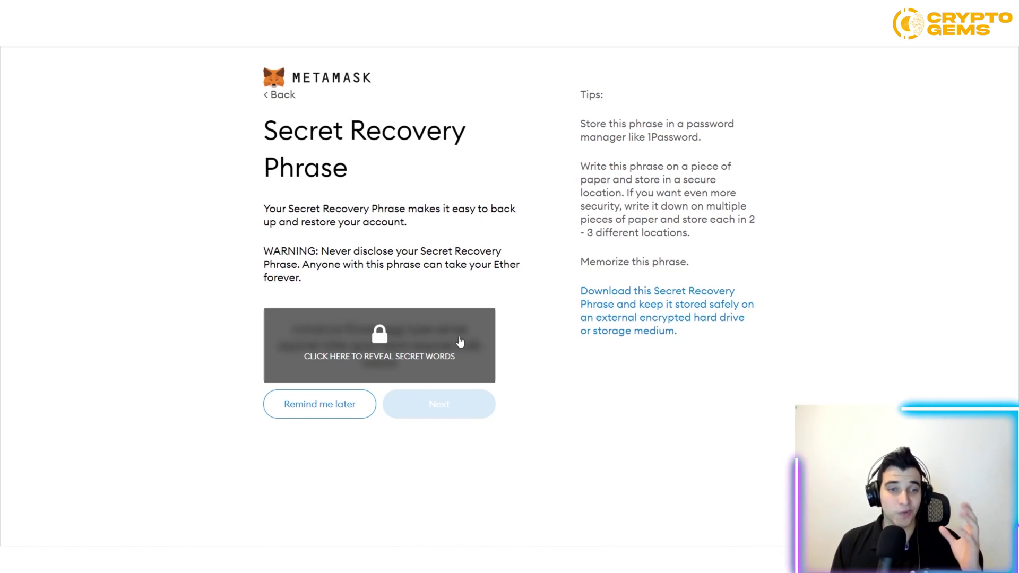
{"action": "left_click", "coordinate": [434, 343]}
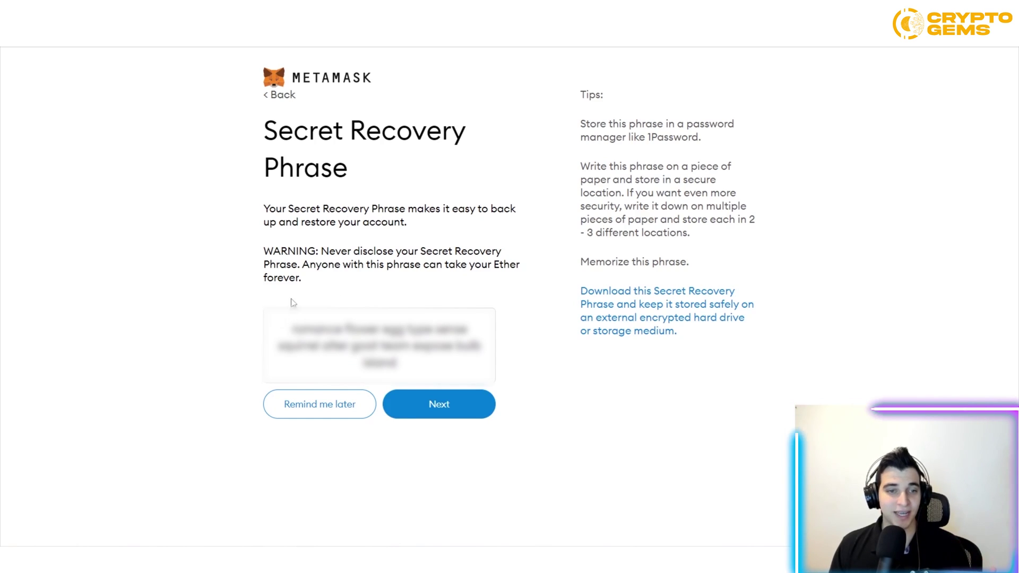
{"action": "left_click_drag", "start_coordinate": [292, 324], "coordinate": [457, 362]}
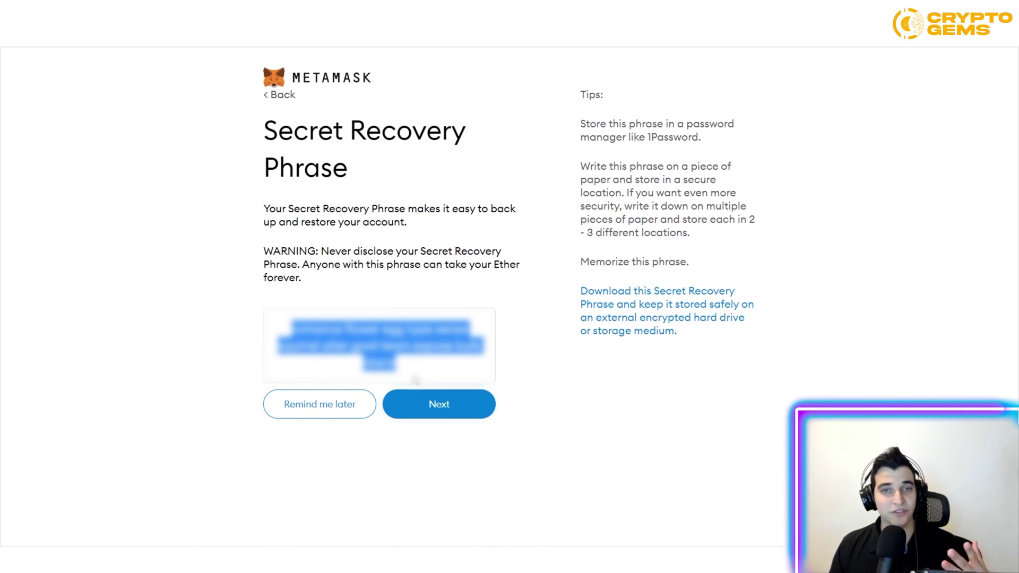
{"action": "left_click", "coordinate": [458, 415]}
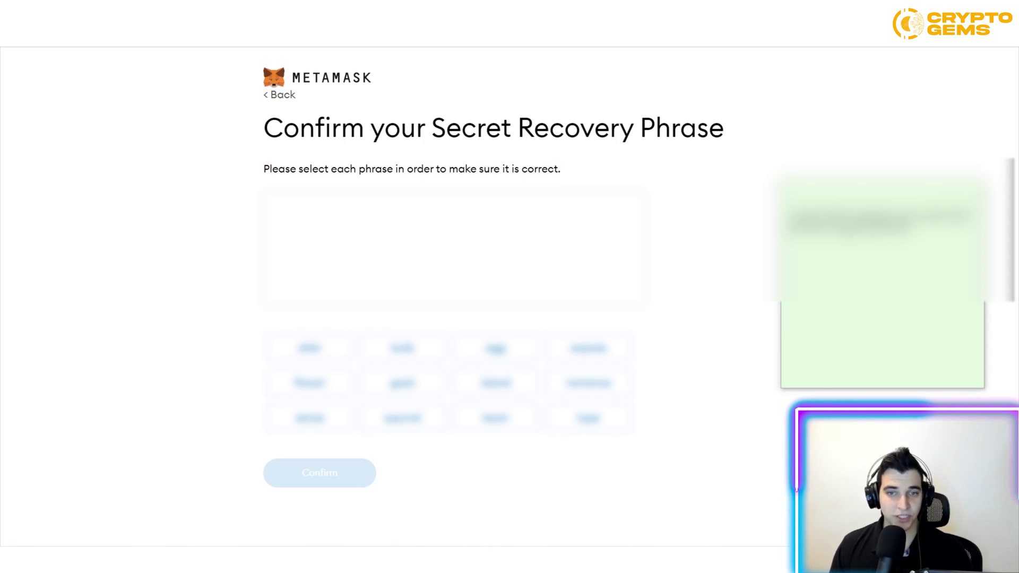
Re-enter the recovery phrase words in order, confirm, and finish with All Done.
{"action": "left_click", "coordinate": [589, 382]}
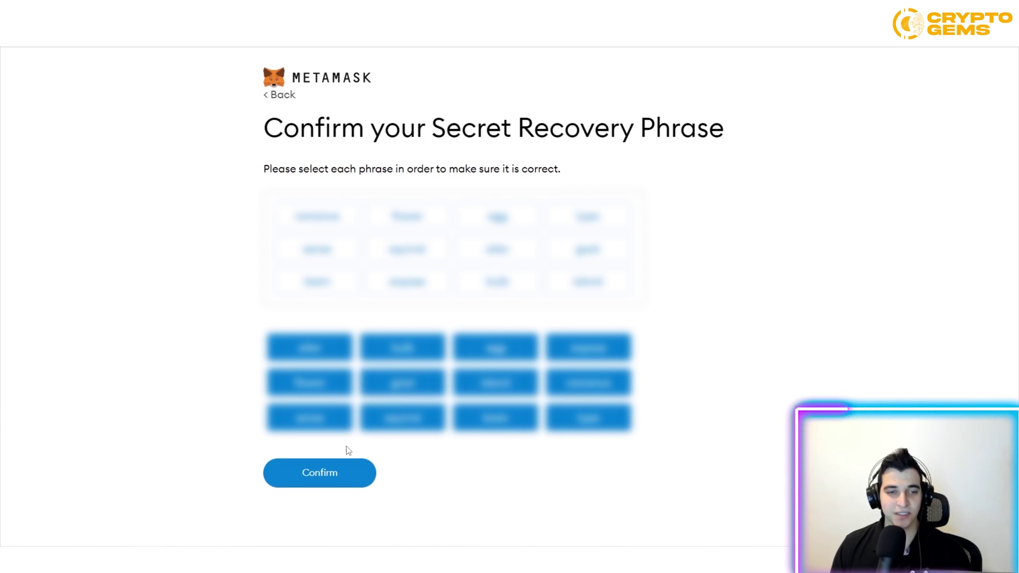
{"action": "left_click", "coordinate": [337, 475]}
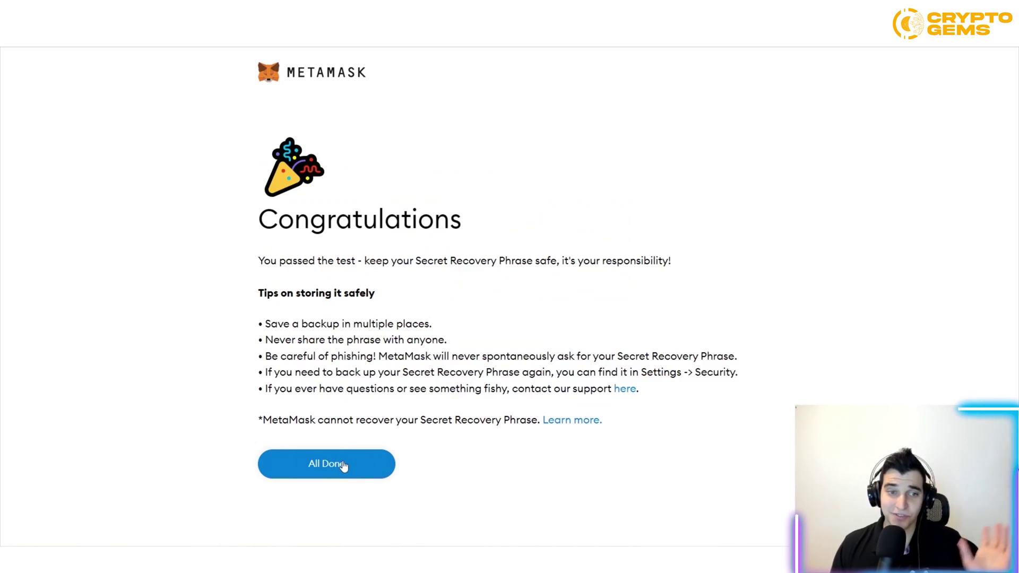
{"action": "left_click", "coordinate": [342, 464]}
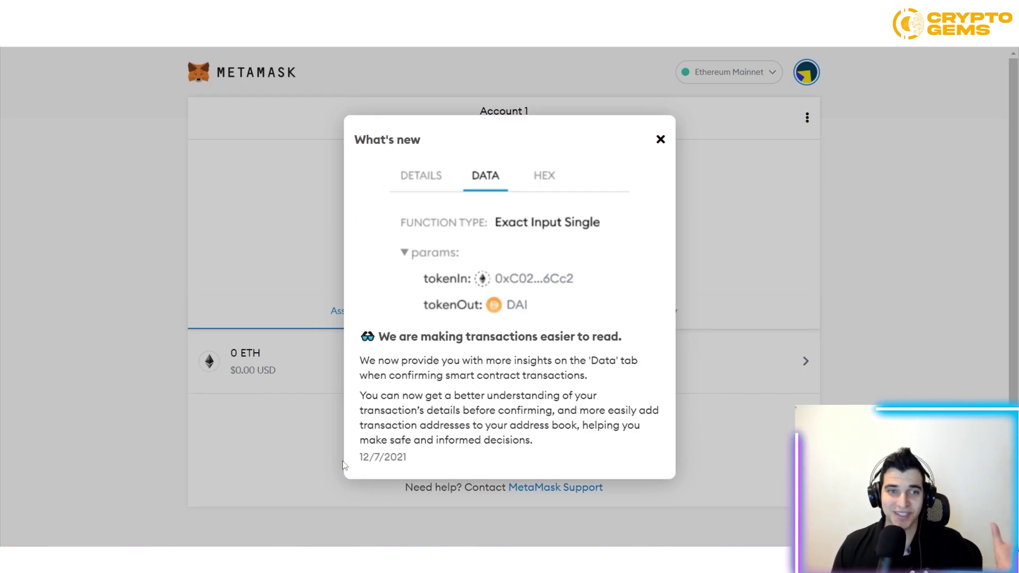
{"action": "left_click", "coordinate": [660, 138]}
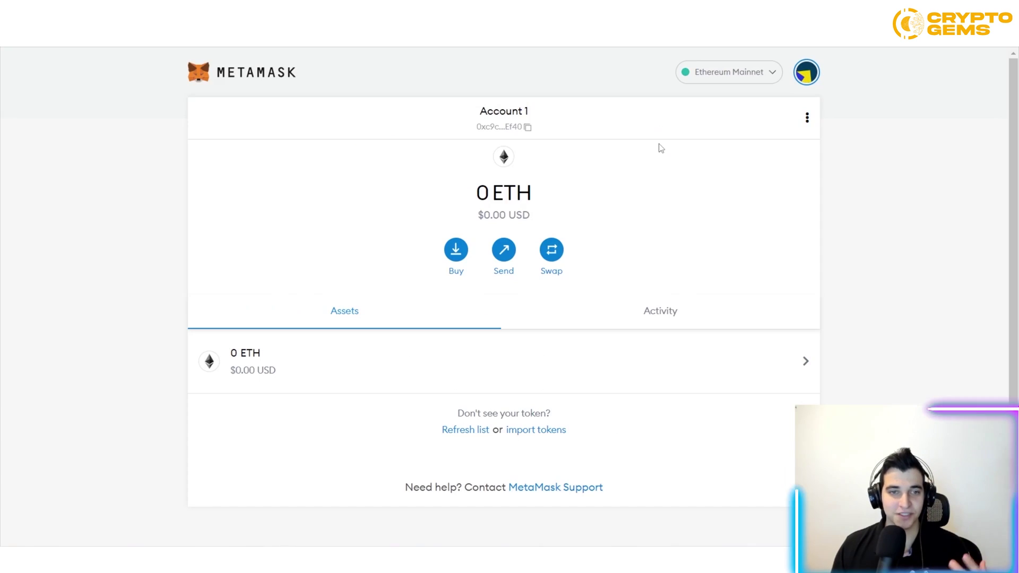
{"action": "left_click", "coordinate": [456, 251]}
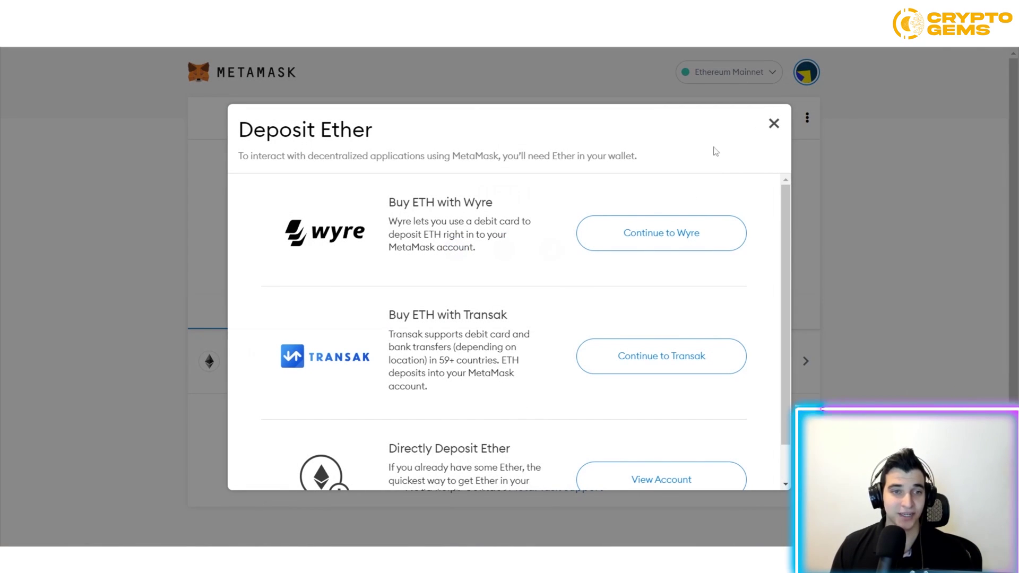
{"action": "scroll", "coordinate": [687, 242], "scroll_direction": "down", "scroll_amount": 2}
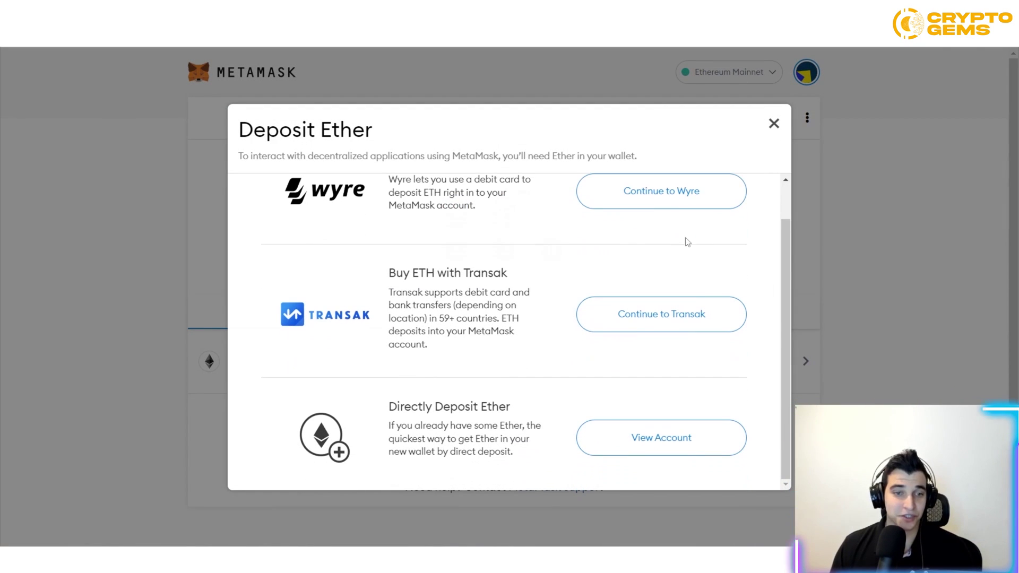
{"action": "left_click", "coordinate": [774, 123]}
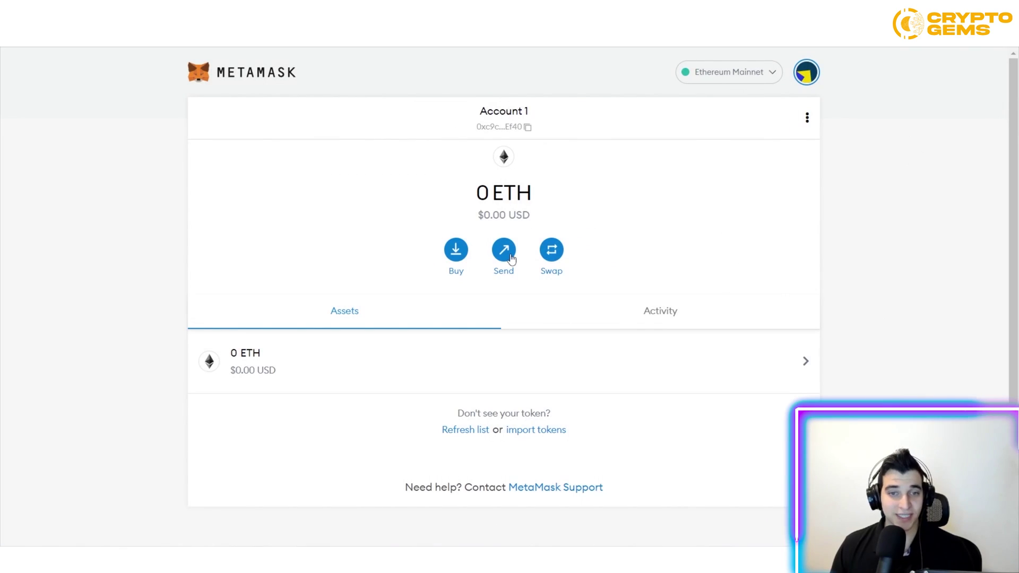
{"action": "left_click", "coordinate": [504, 250]}
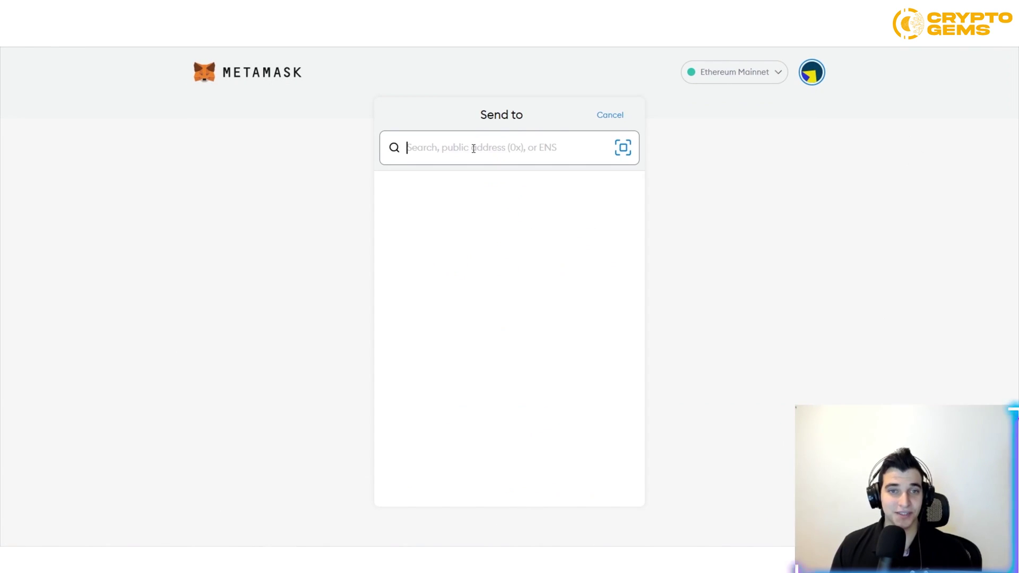
{"action": "left_click", "coordinate": [605, 118]}
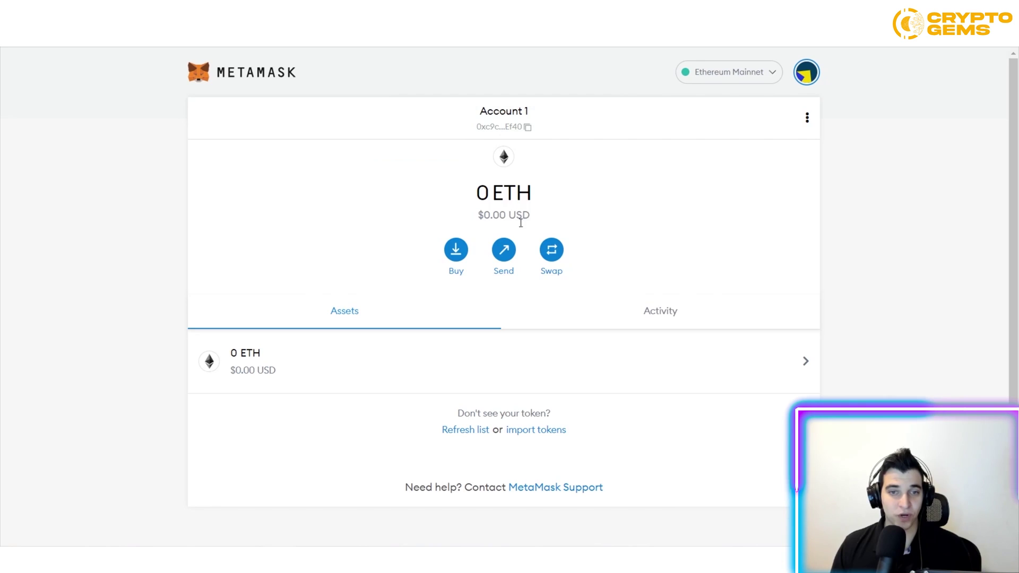
{"action": "left_click", "coordinate": [552, 250]}
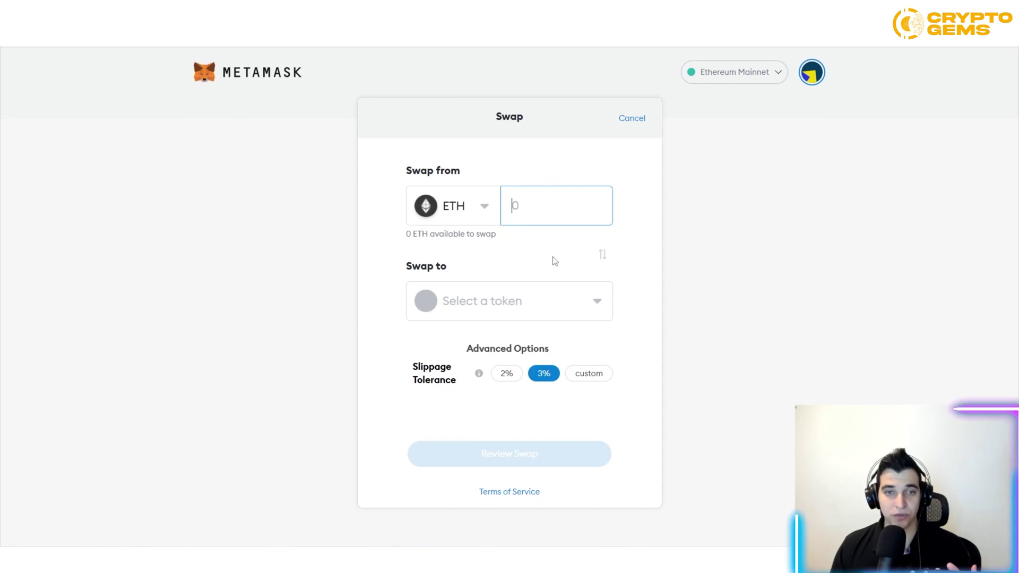
{"action": "left_click", "coordinate": [489, 220]}
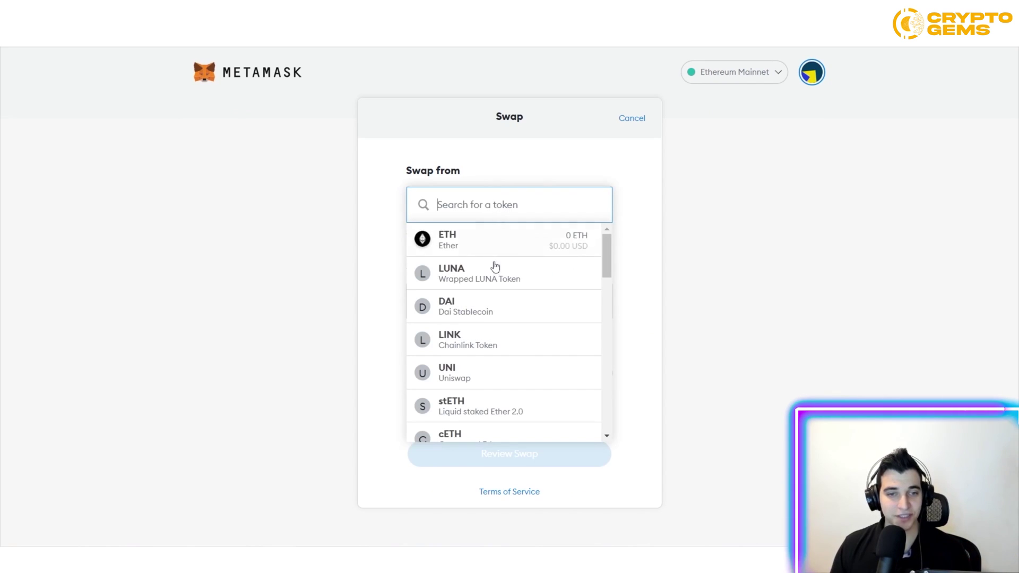
{"action": "scroll", "coordinate": [494, 278], "scroll_direction": "down", "scroll_amount": 5}
{"action": "scroll", "coordinate": [496, 287], "scroll_direction": "down", "scroll_amount": 6}
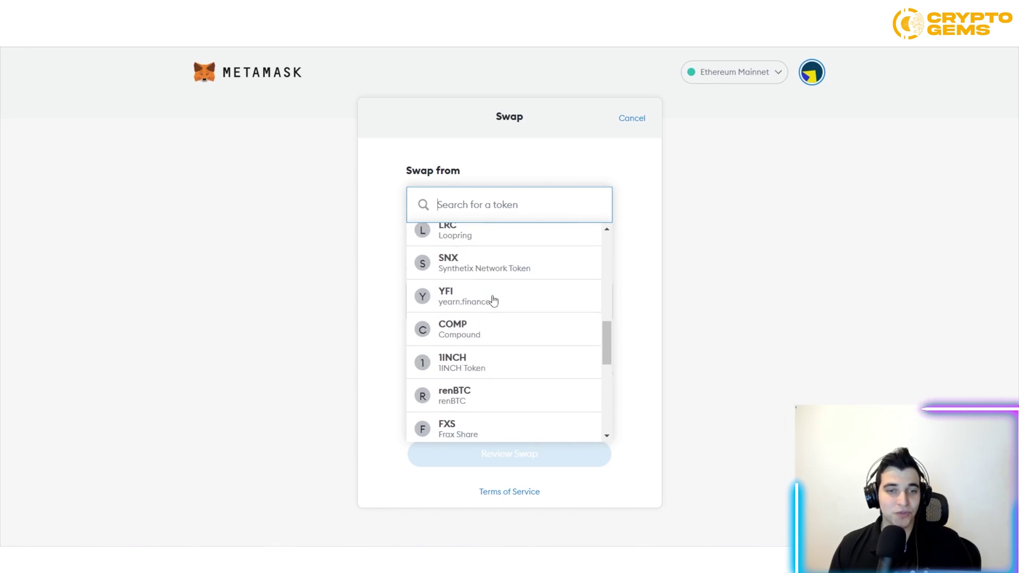
{"action": "scroll", "coordinate": [518, 331], "scroll_direction": "up", "scroll_amount": 5}
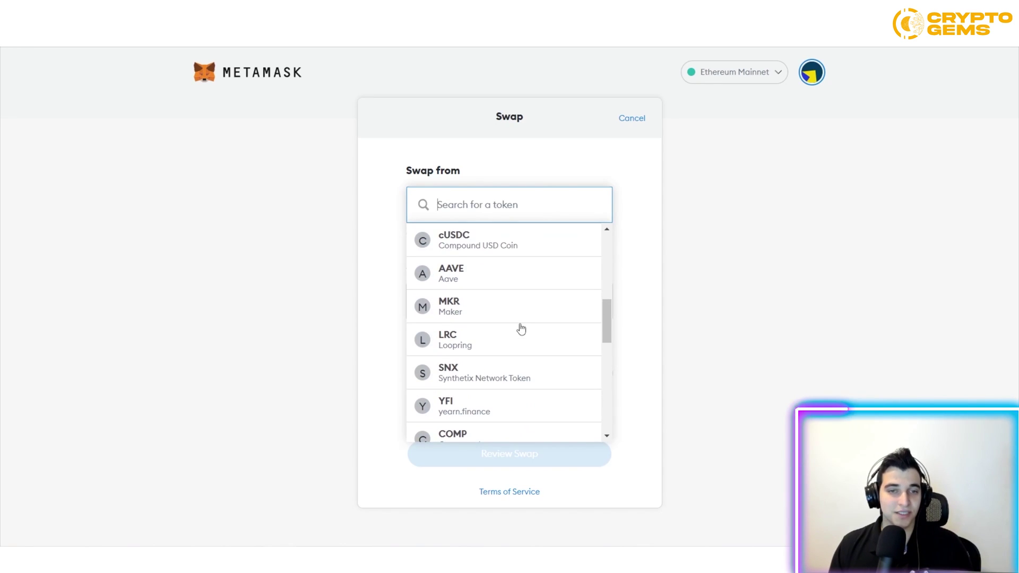
{"action": "scroll", "coordinate": [495, 375], "scroll_direction": "up", "scroll_amount": 5}
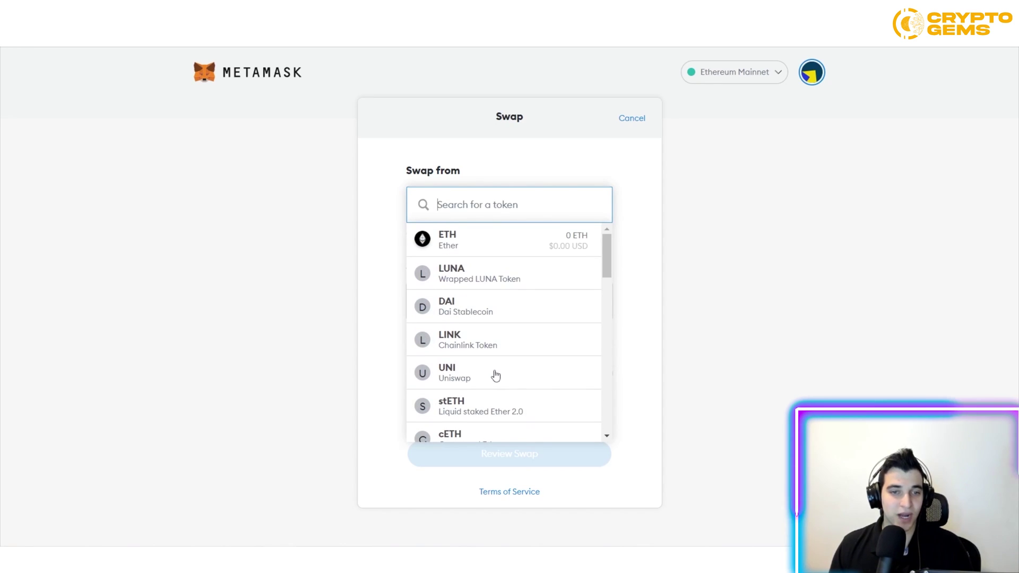
{"action": "left_click", "coordinate": [473, 342]}
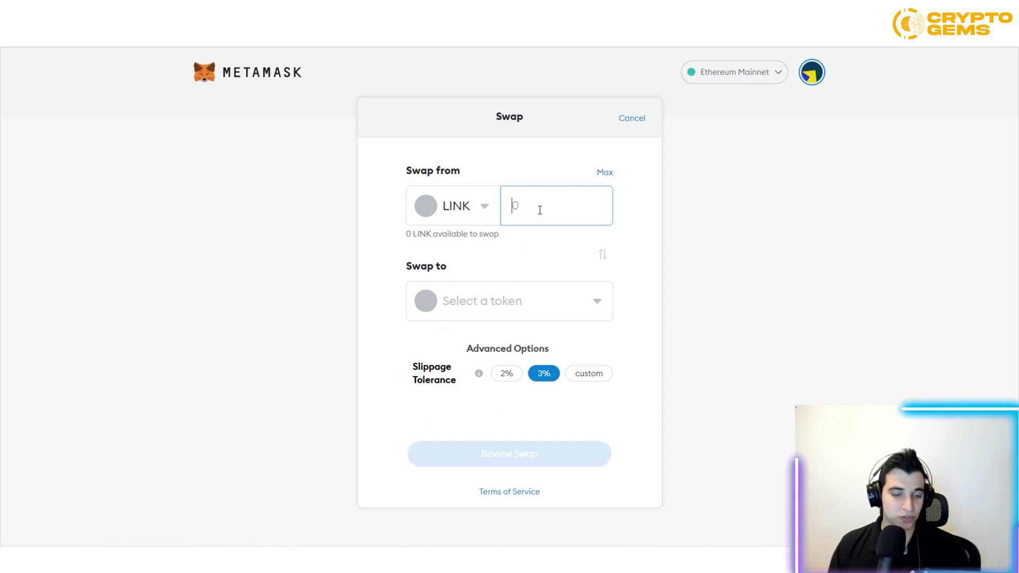
{"action": "type", "text": "11"}
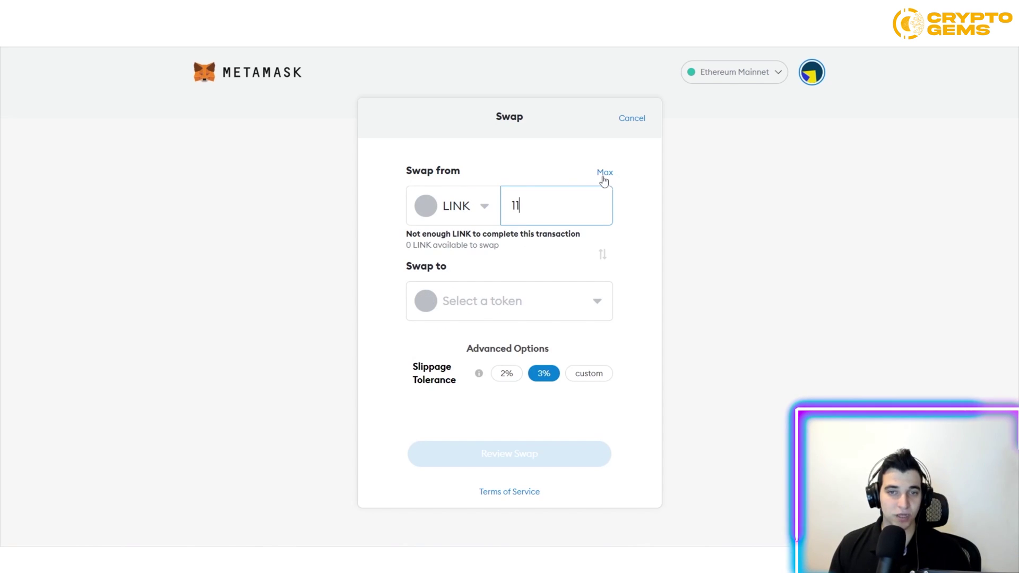
{"action": "left_click", "coordinate": [527, 297]}
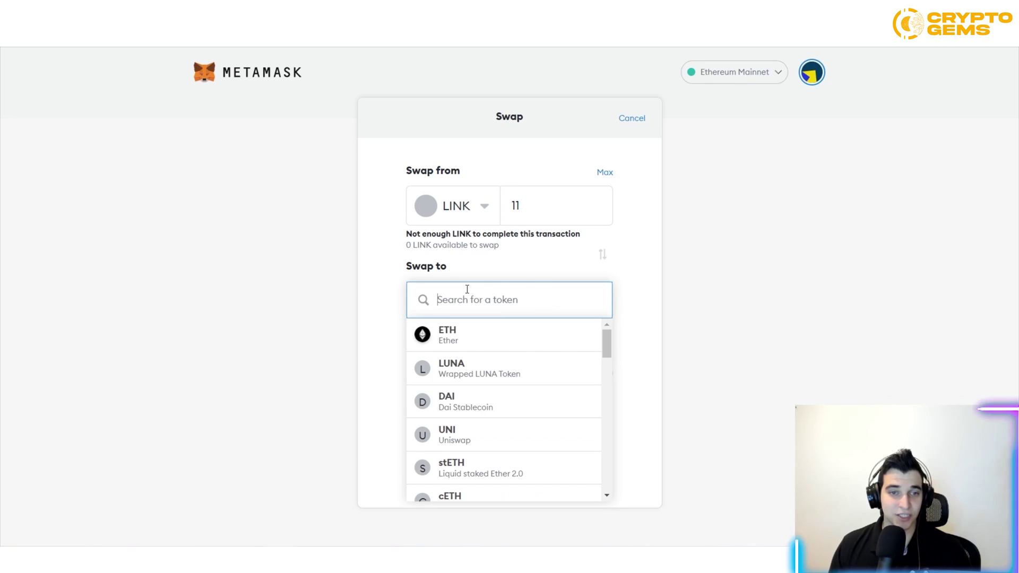
{"action": "scroll", "coordinate": [546, 372], "scroll_direction": "down", "scroll_amount": 5}
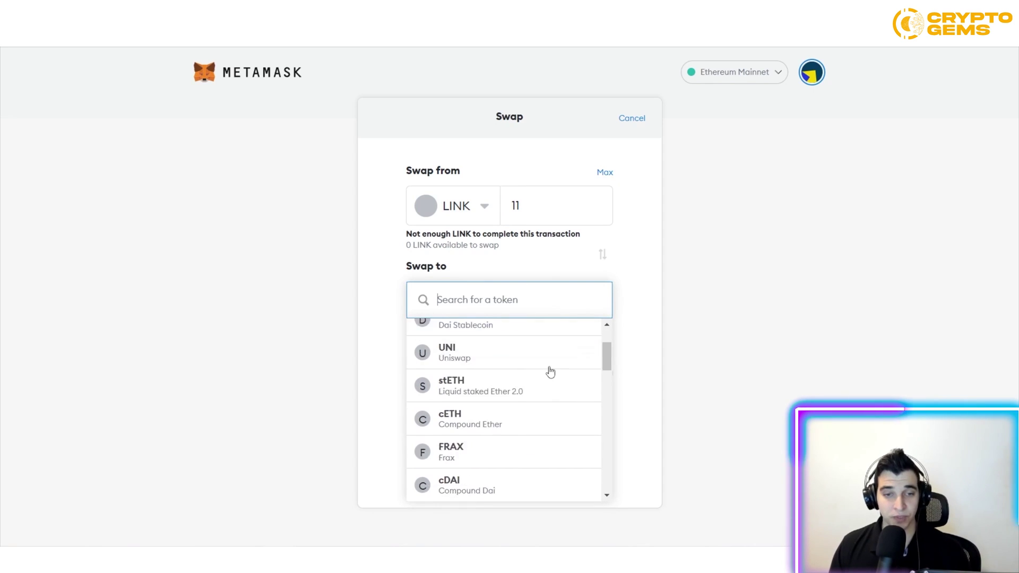
{"action": "scroll", "coordinate": [532, 389], "scroll_direction": "down", "scroll_amount": 3}
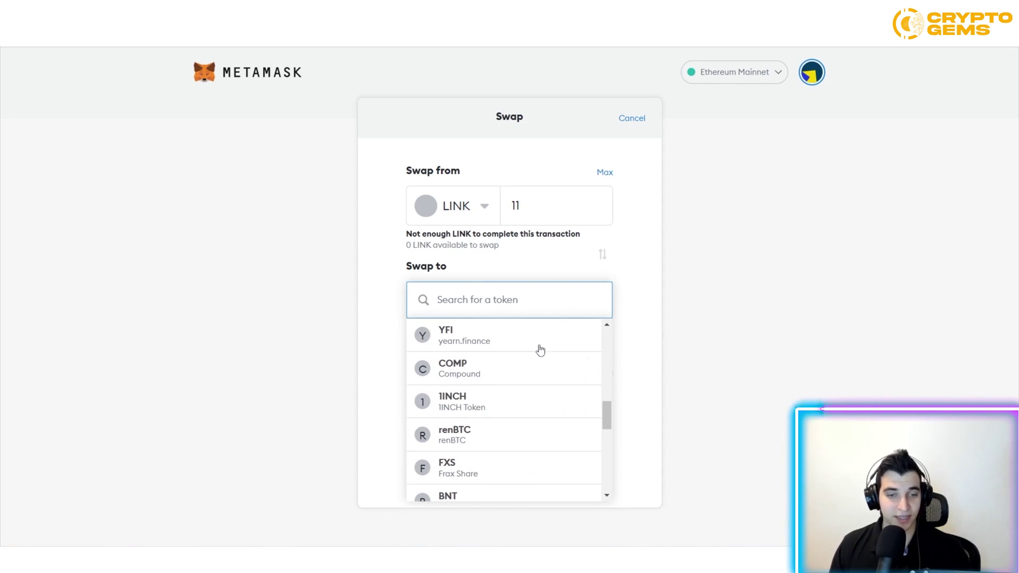
{"action": "left_click", "coordinate": [522, 397]}
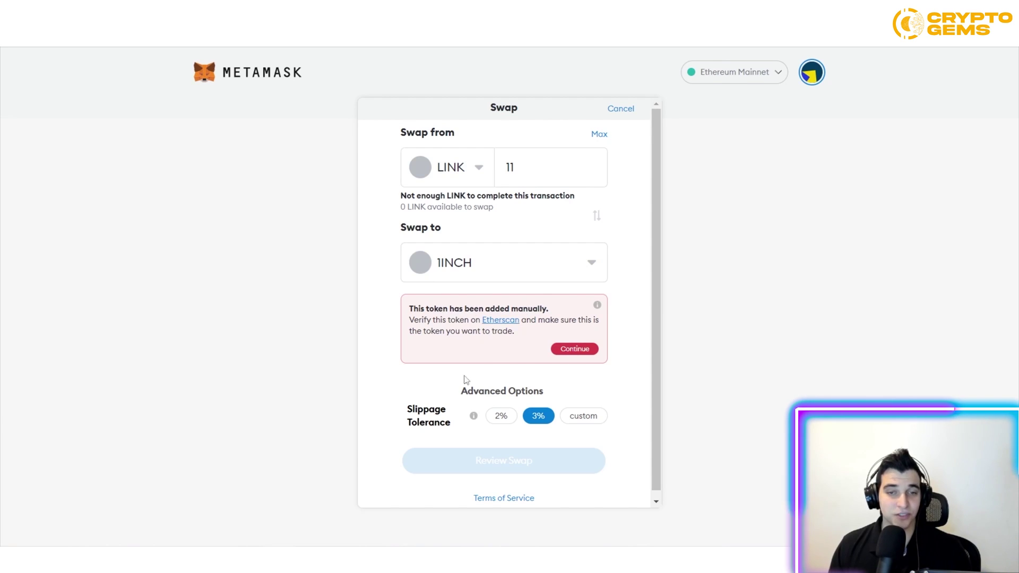
{"action": "left_click", "coordinate": [583, 353]}
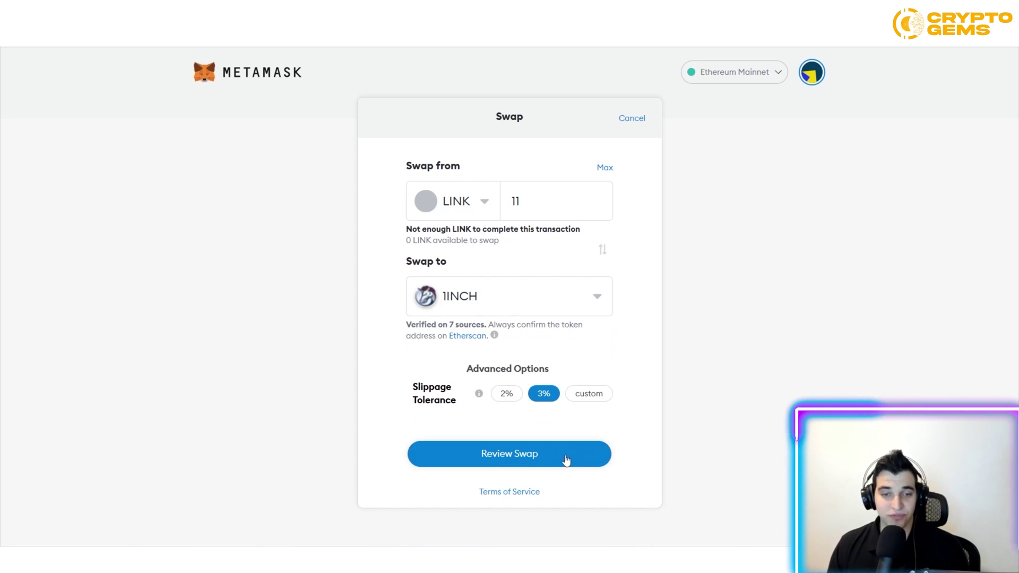
{"action": "left_click", "coordinate": [630, 119]}
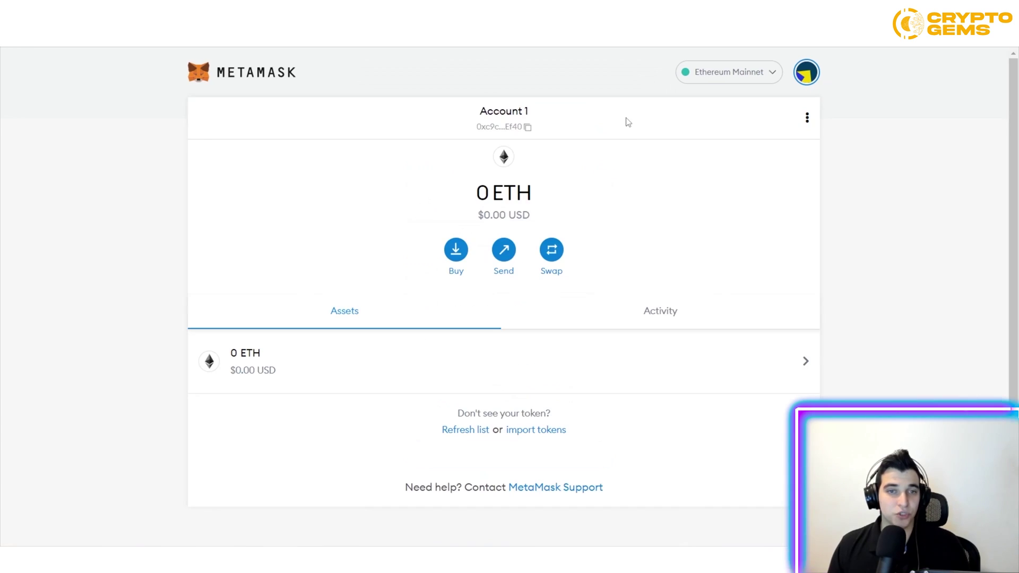
{"action": "left_click", "coordinate": [504, 257]}
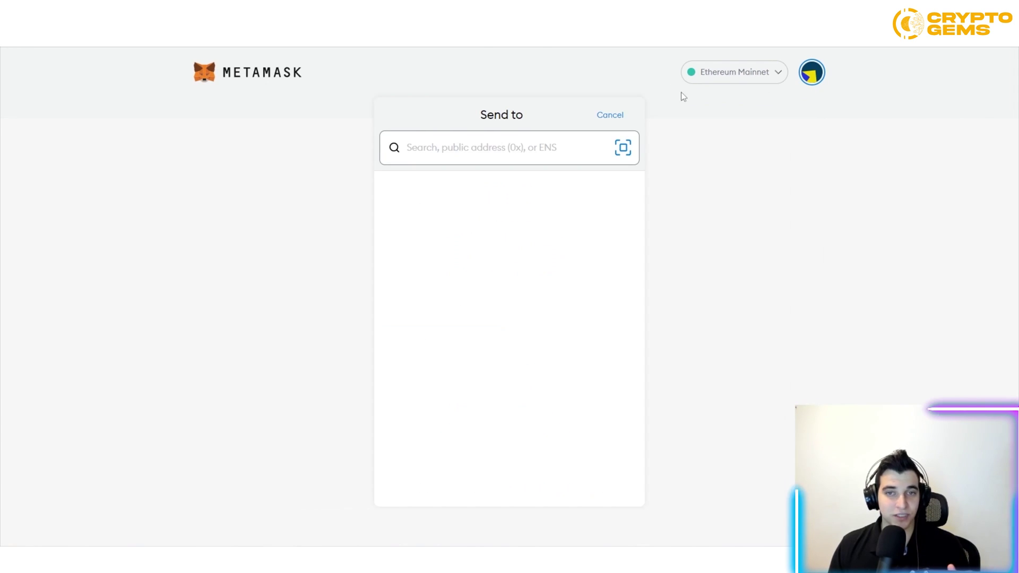
{"action": "left_click", "coordinate": [616, 116]}
{"action": "left_click", "coordinate": [506, 262]}
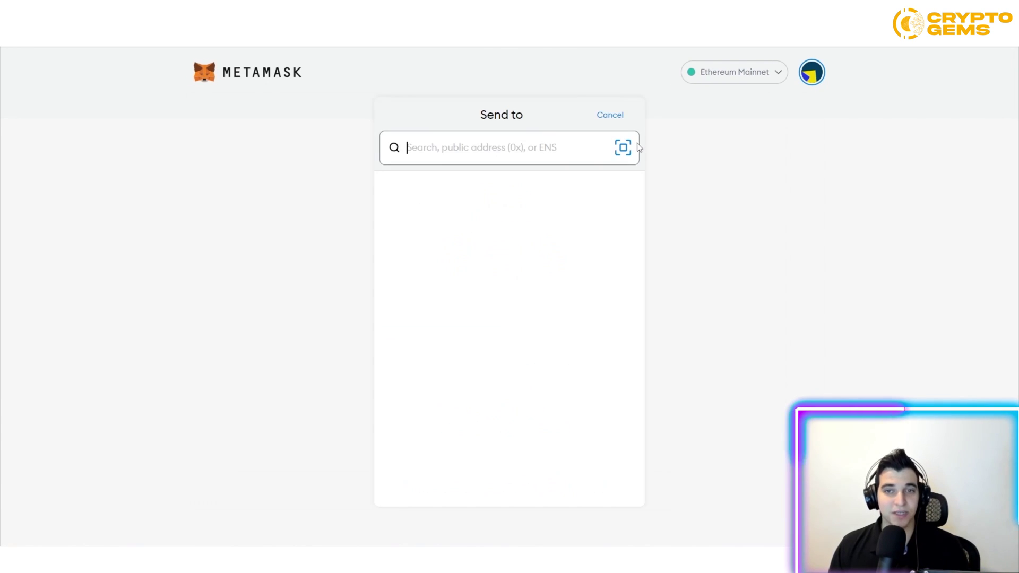
{"action": "left_click", "coordinate": [624, 151]}
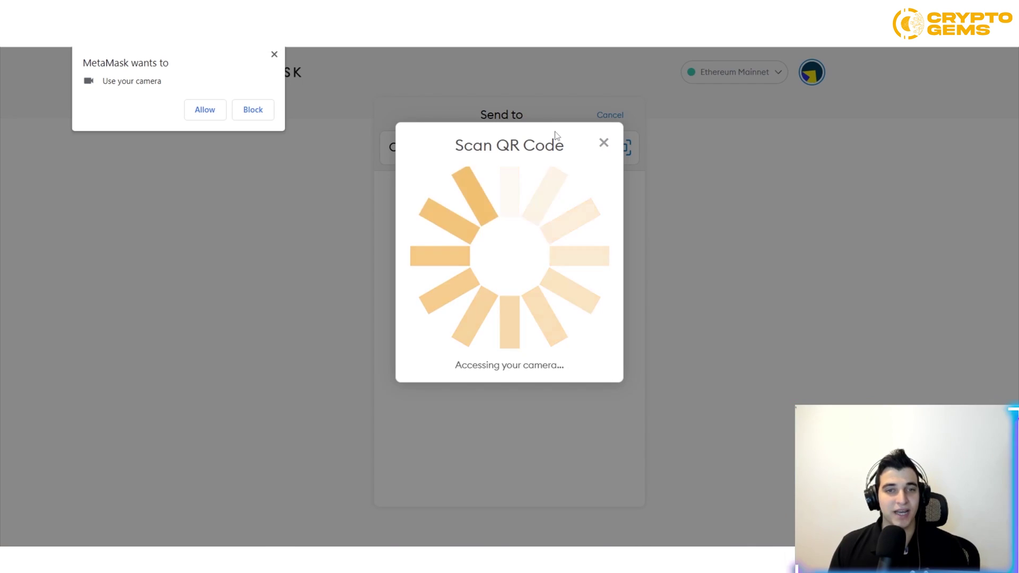
{"action": "left_click", "coordinate": [604, 145]}
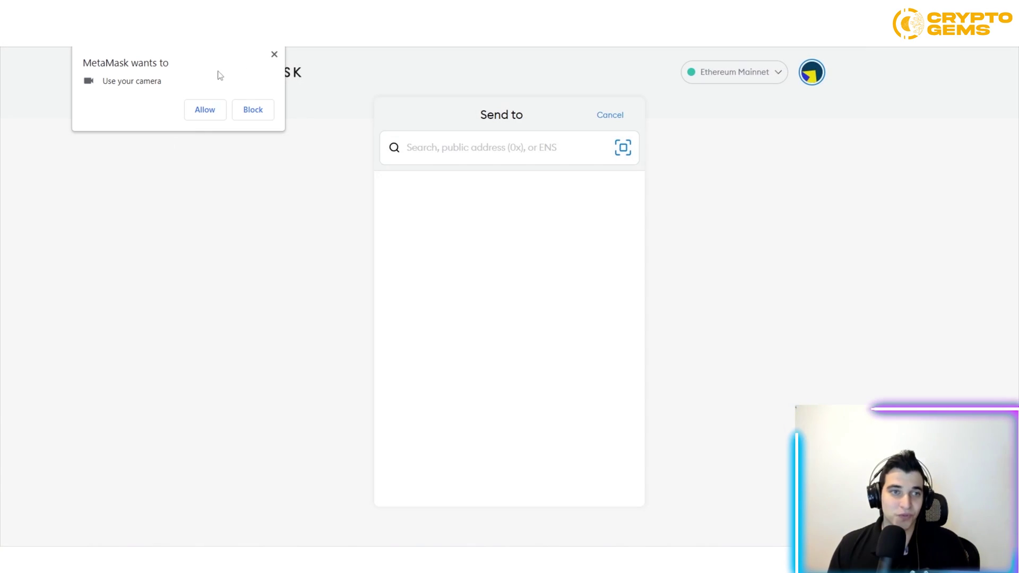
{"action": "left_click", "coordinate": [275, 54]}
{"action": "left_click", "coordinate": [610, 114]}
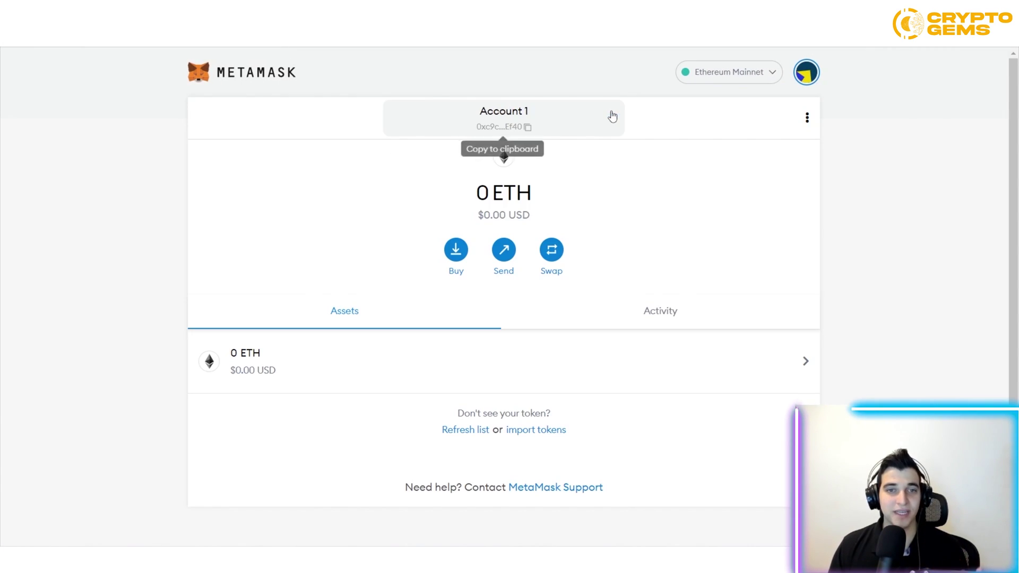
View the empty Activity history, then check Account details with the address QR code.
{"action": "scroll", "coordinate": [683, 311], "scroll_direction": "down", "scroll_amount": 1}
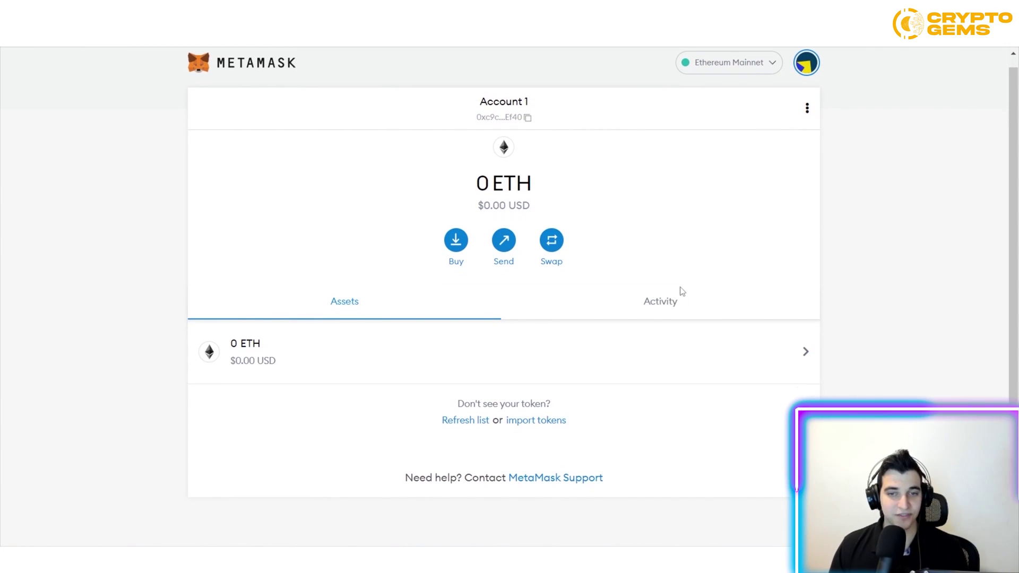
{"action": "left_click", "coordinate": [662, 303]}
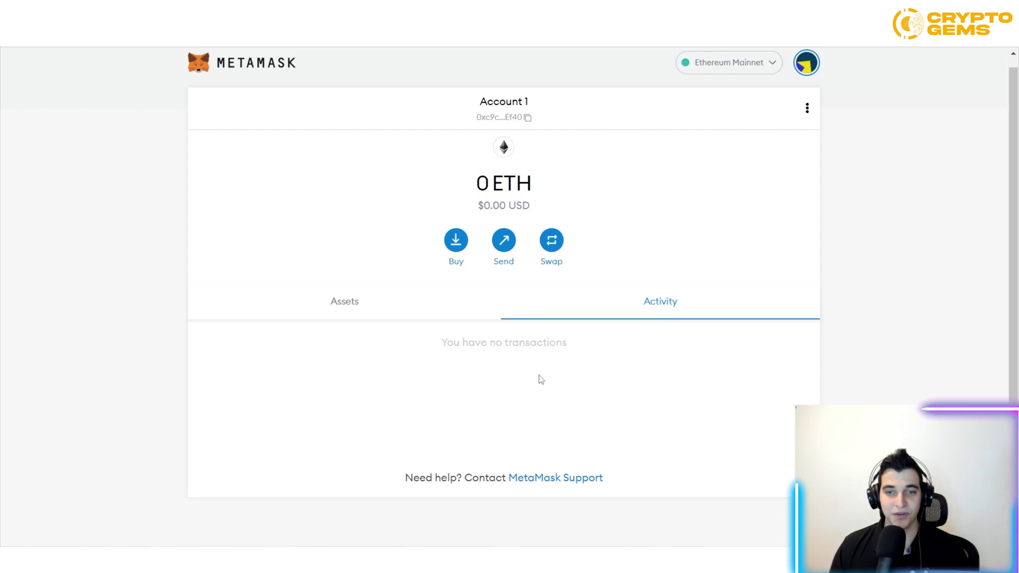
{"action": "left_click", "coordinate": [807, 108]}
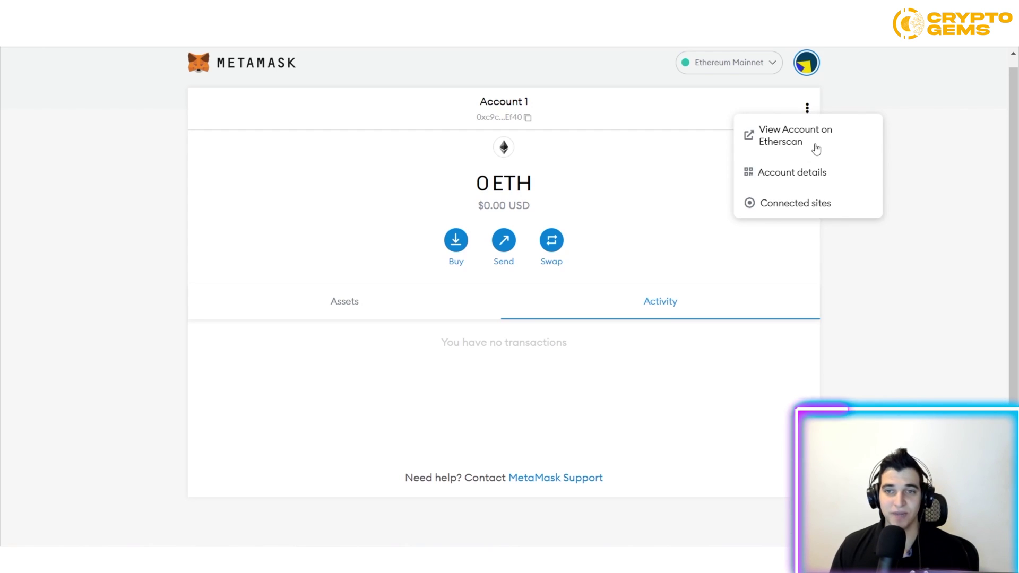
{"action": "left_click", "coordinate": [821, 175]}
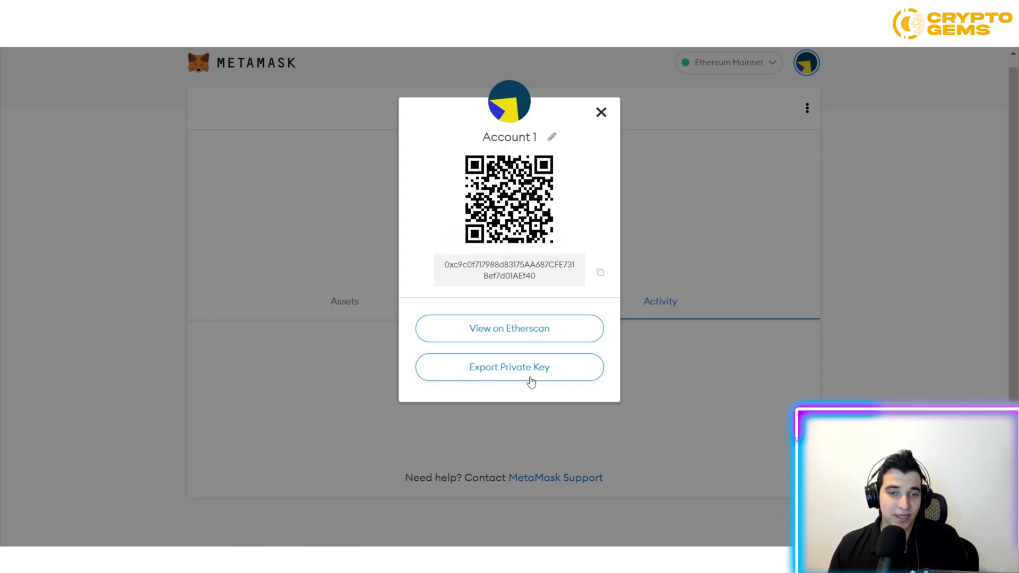
{"action": "left_click", "coordinate": [601, 112]}
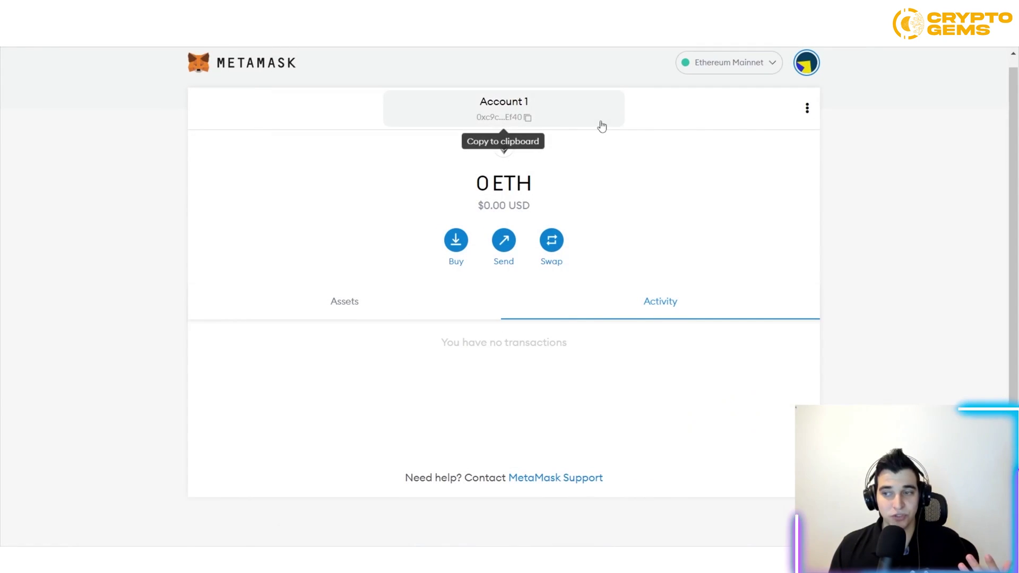
Browse the available networks list and check the account's connected sites.
{"action": "left_click", "coordinate": [769, 66]}
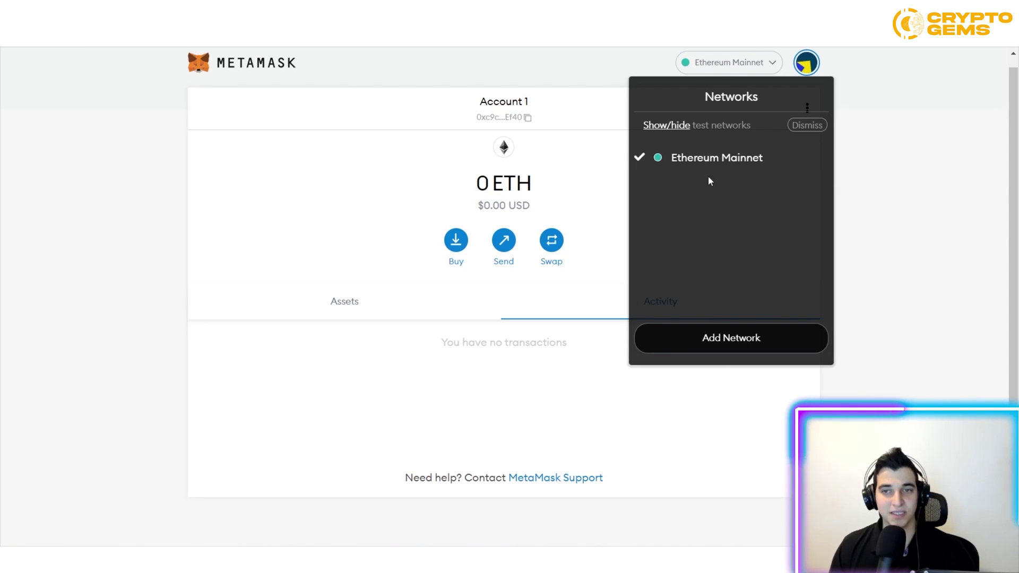
{"action": "left_click", "coordinate": [807, 108]}
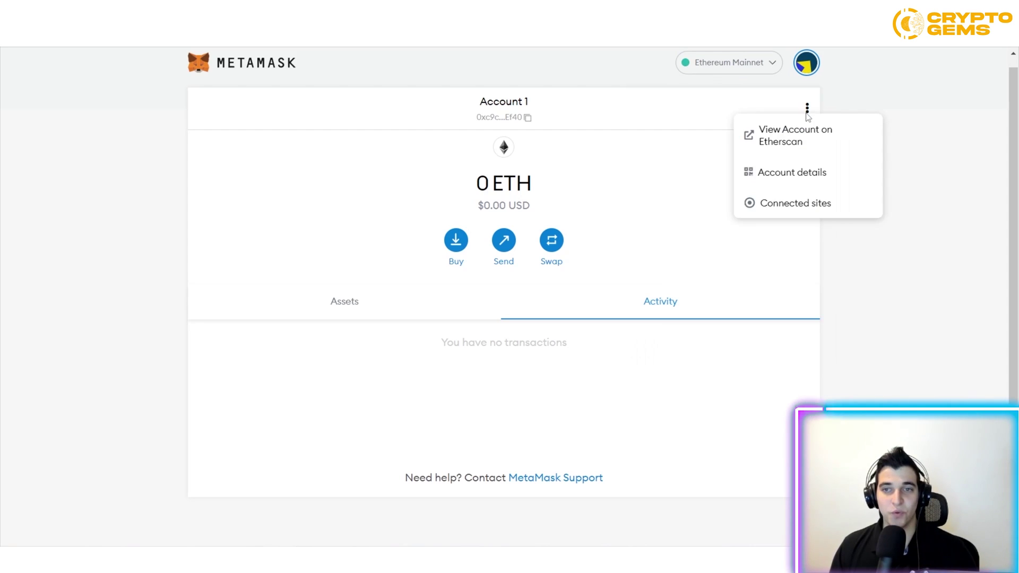
{"action": "left_click", "coordinate": [836, 207]}
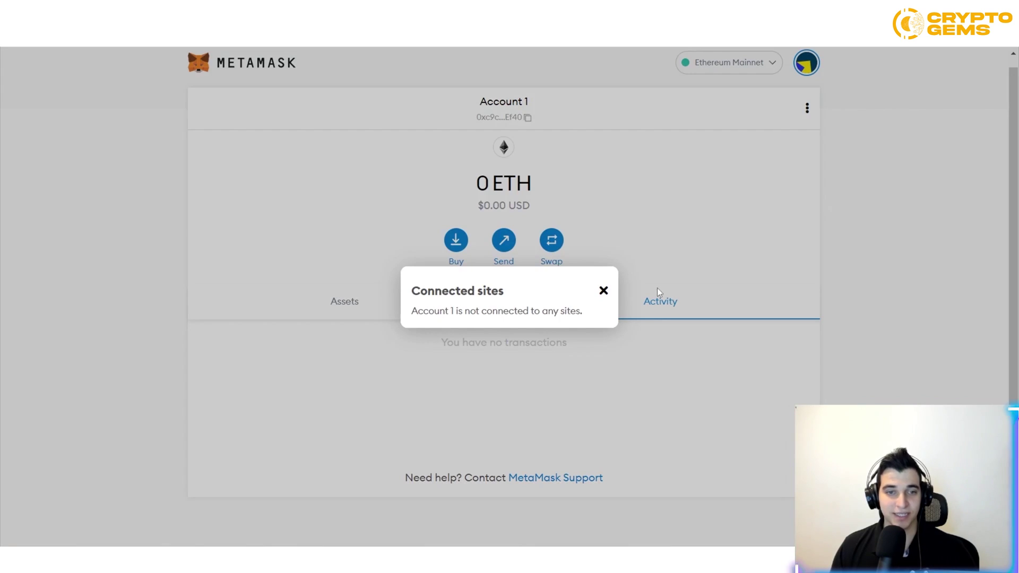
{"action": "left_click", "coordinate": [603, 292]}
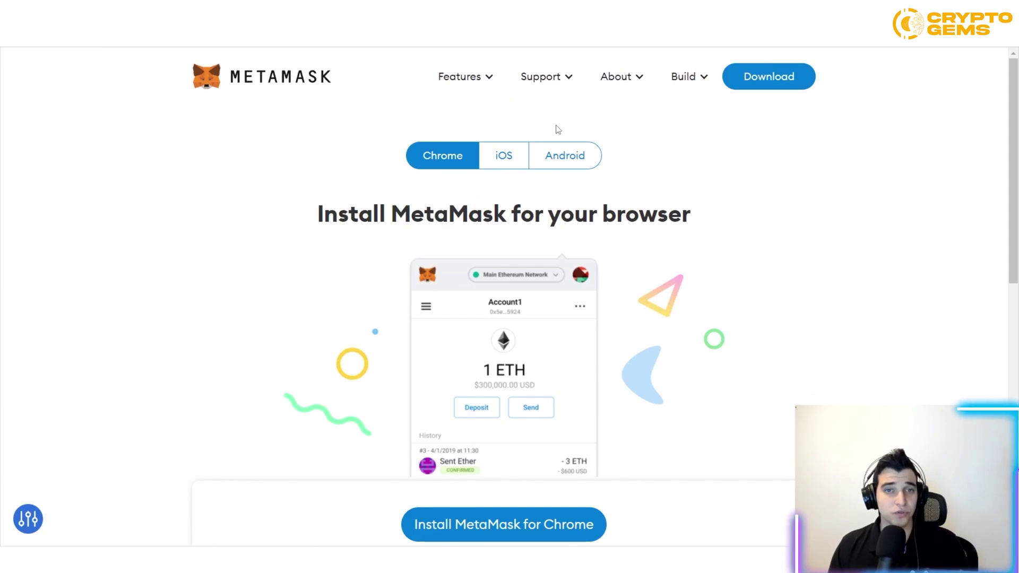
Show the Support dropdown with FAQs, Get Support and Community on metamask.io.
{"action": "mouse_move", "coordinate": [562, 78]}
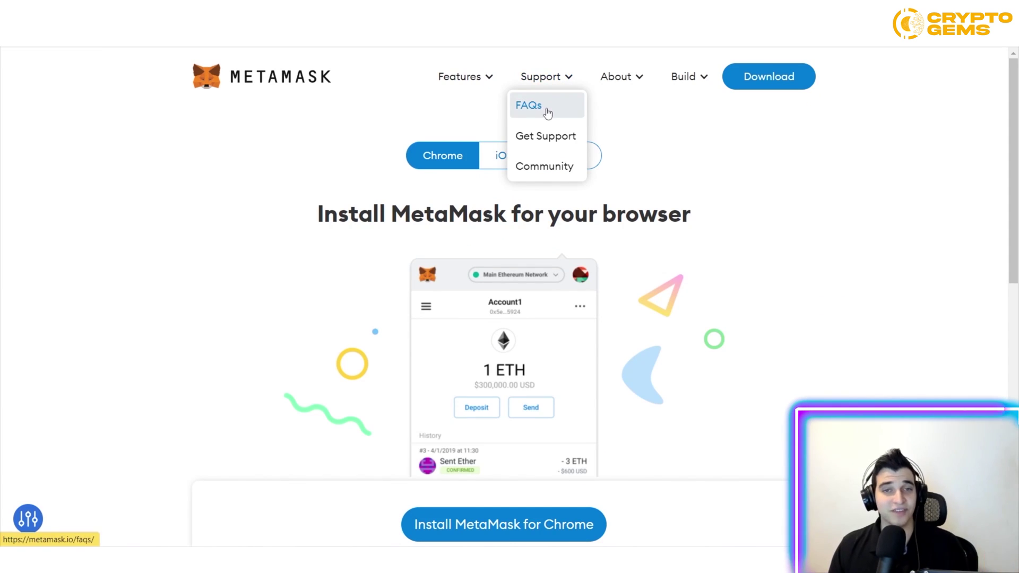